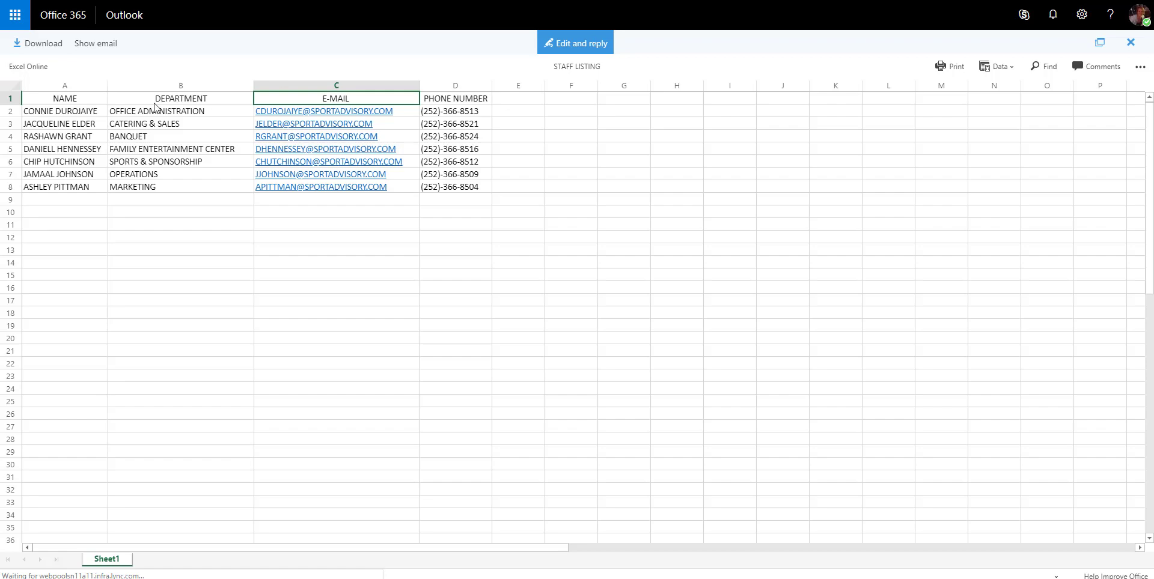
# Check the staff listing's column headers and start a new REACH data list named "upload directory".
pyautogui.click(437, 103)
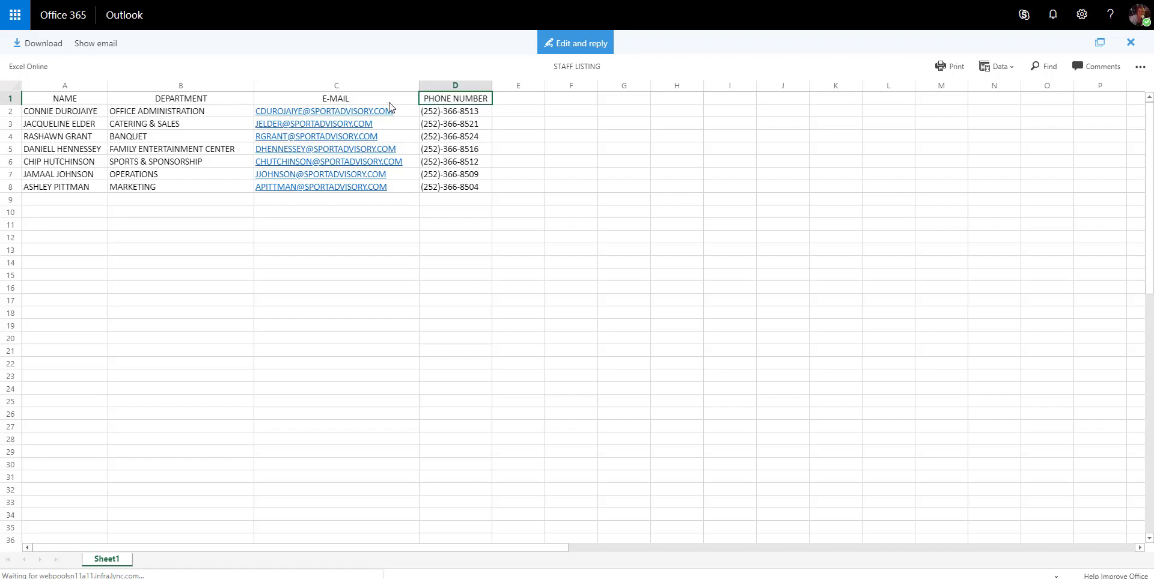
pyautogui.click(366, 106)
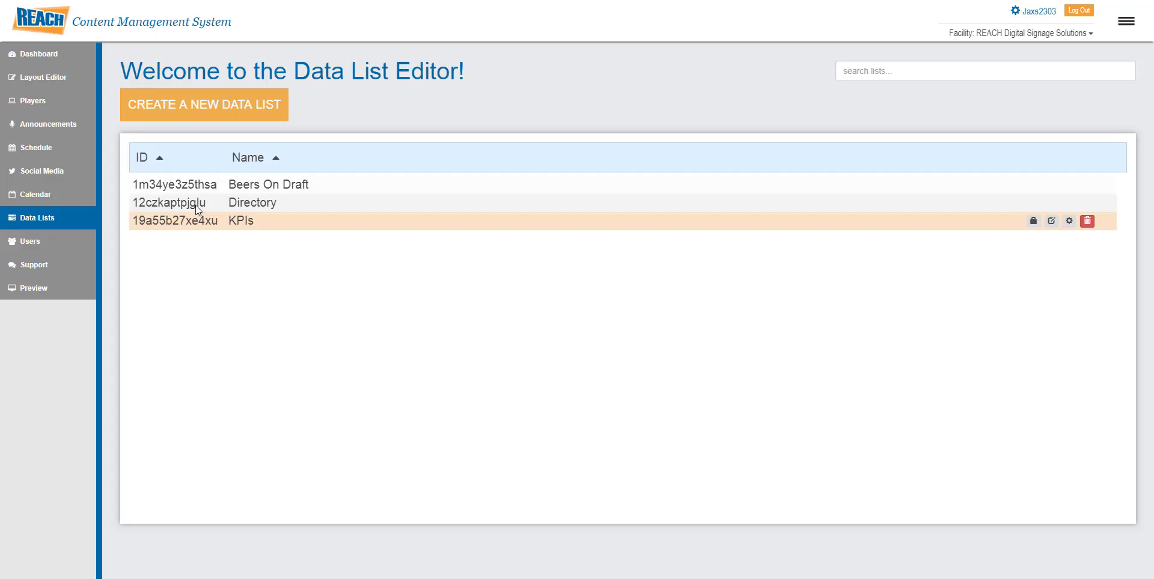
pyautogui.click(182, 112)
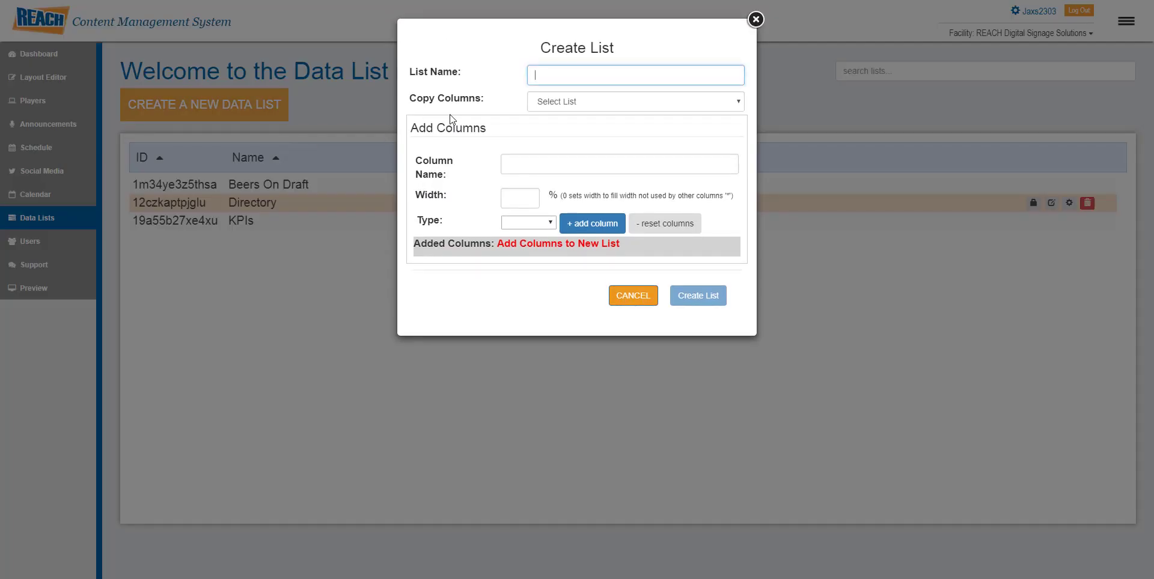
pyautogui.write('upload directory')
# Add a column titled NAME to the new list, with a width of 20% and the Text type.
pyautogui.click(541, 161)
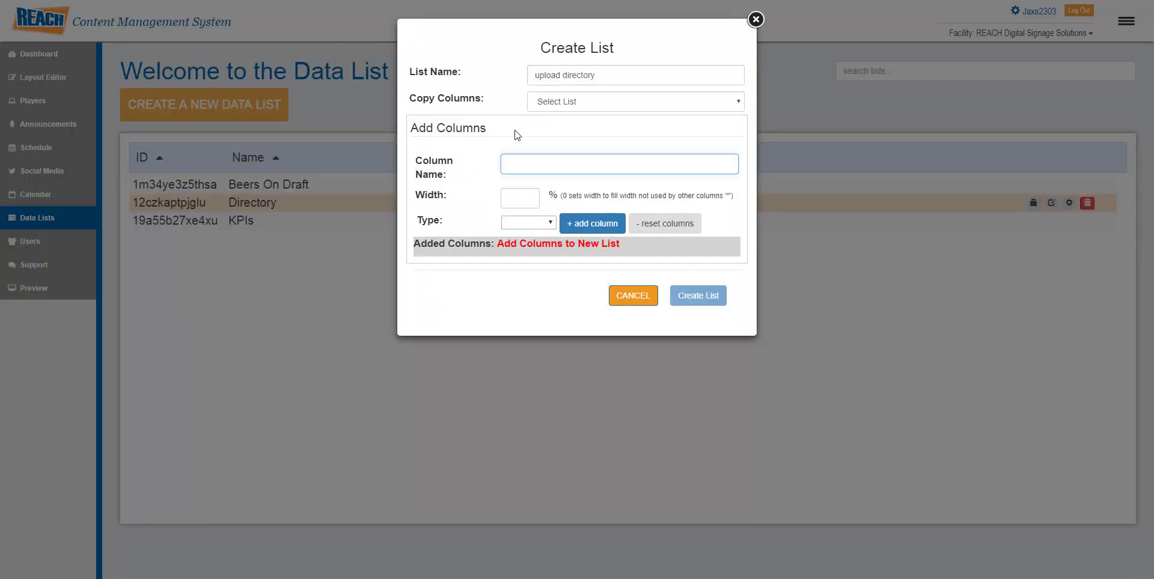
pyautogui.write('NAME')
pyautogui.click(513, 202)
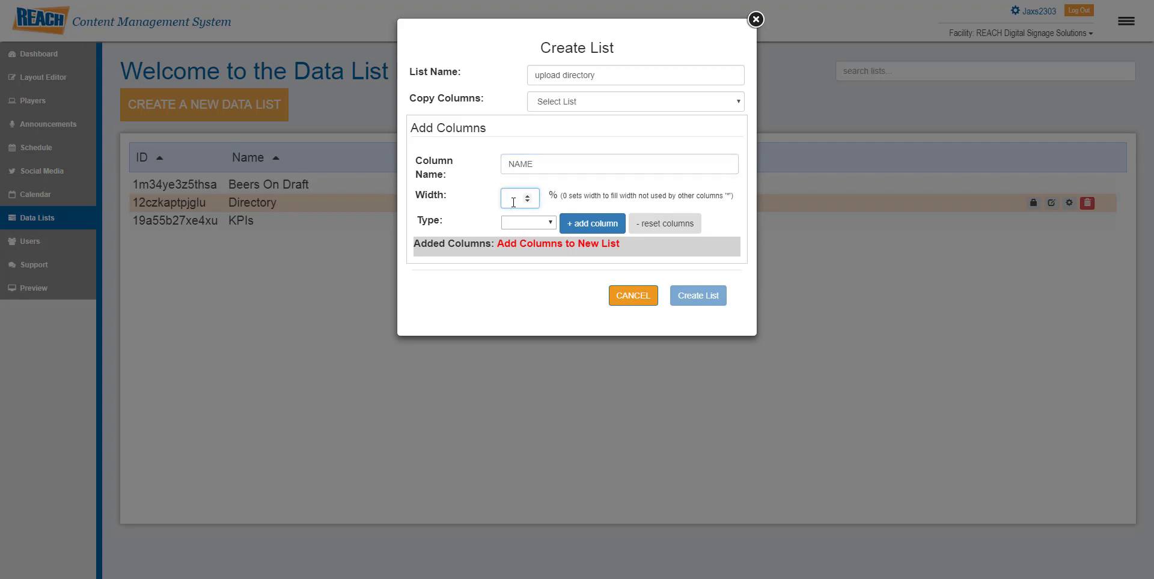
pyautogui.write('20')
pyautogui.click(510, 227)
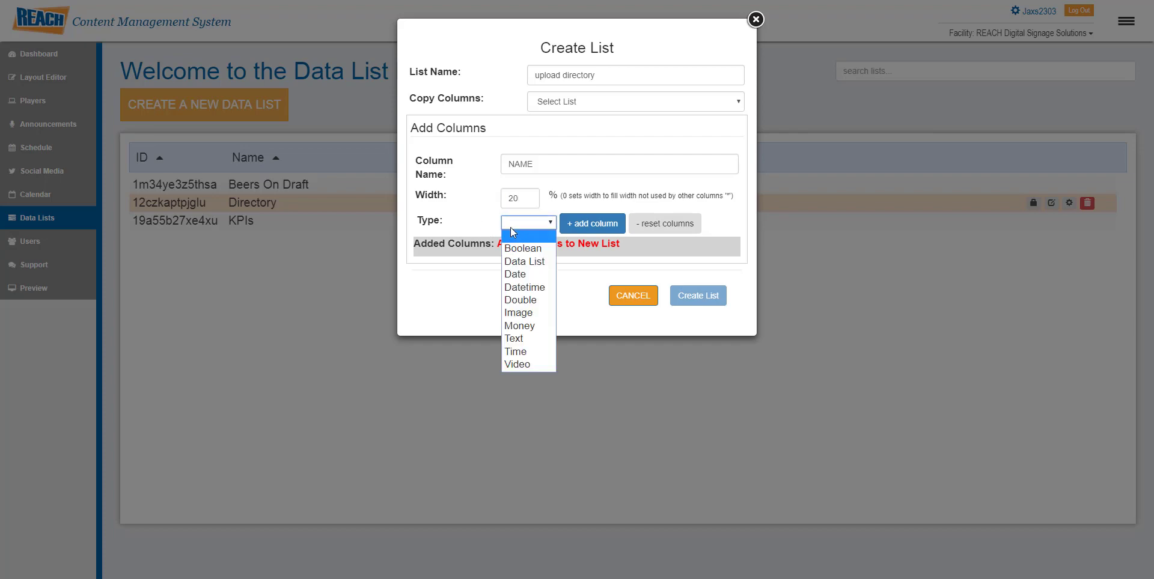
pyautogui.click(518, 337)
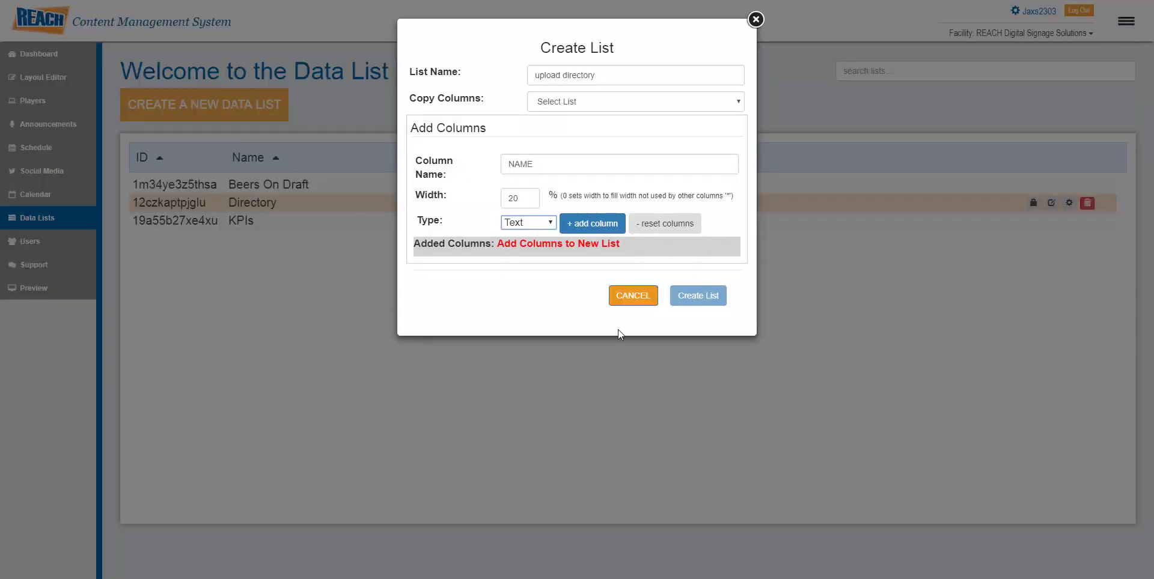
pyautogui.click(603, 227)
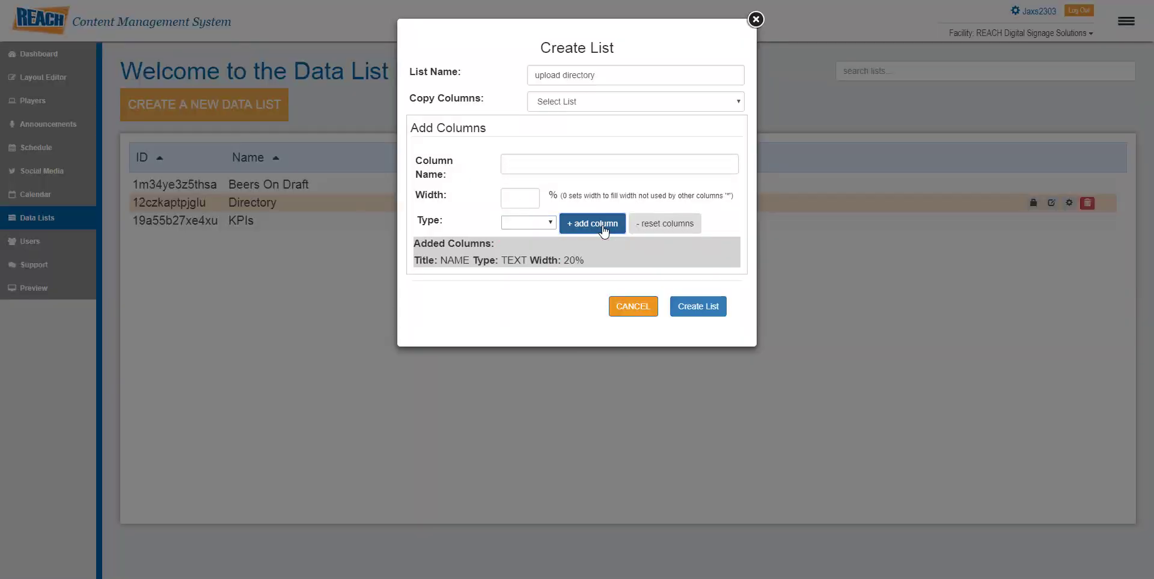
# Add a column titled DEPARTMENT to the new list, with a width of 20% and the Text type.
pyautogui.click(455, 164)
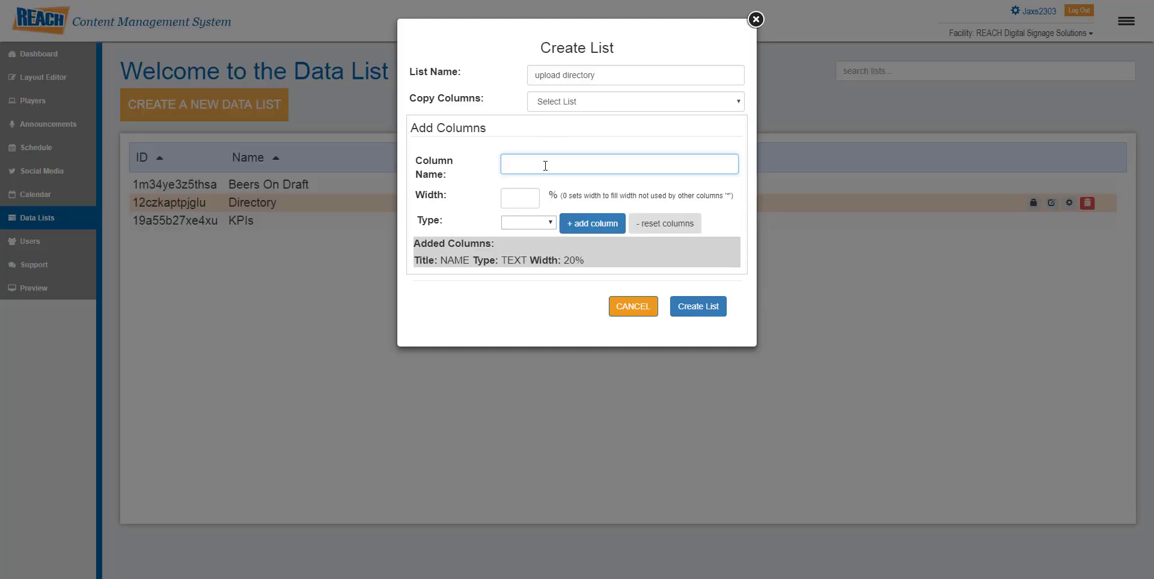
pyautogui.write('DEPARTMENT')
pyautogui.press('Tab')
pyautogui.write('20')
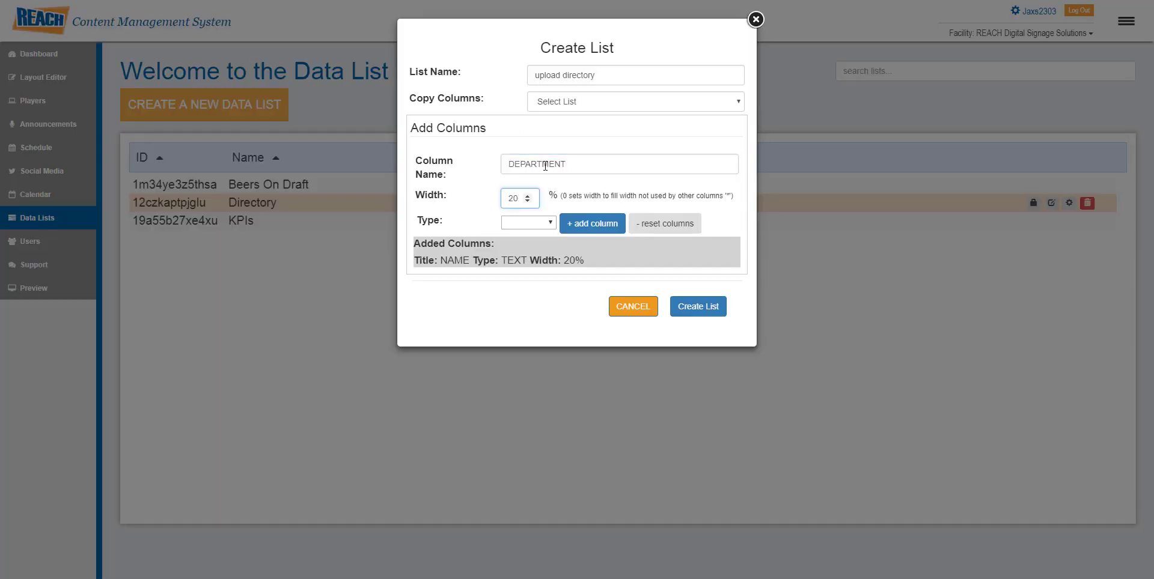
pyautogui.click(508, 224)
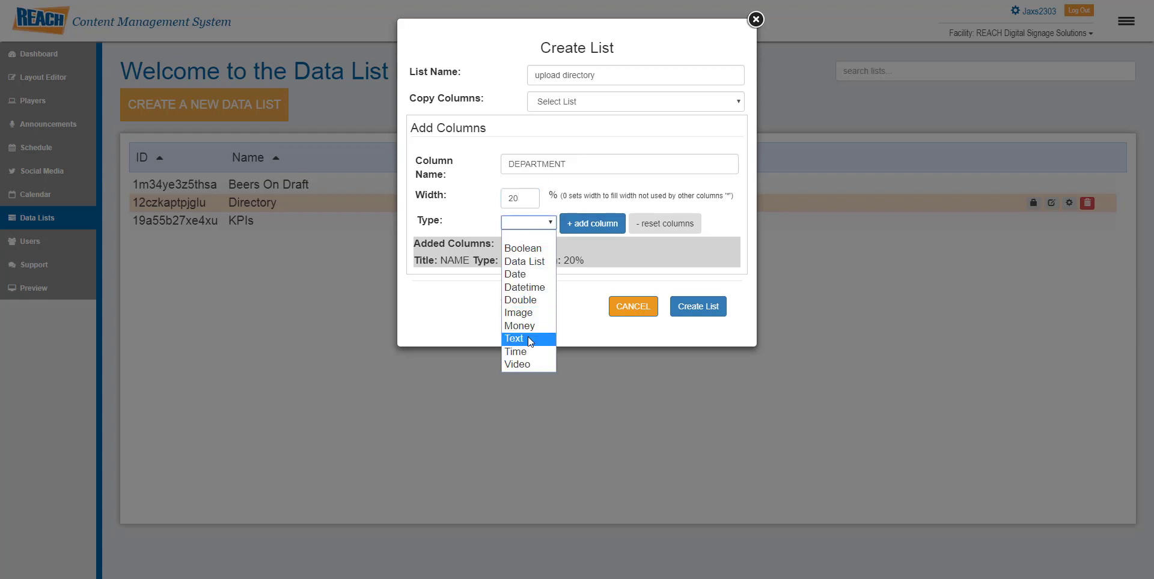
pyautogui.click(528, 336)
pyautogui.click(590, 225)
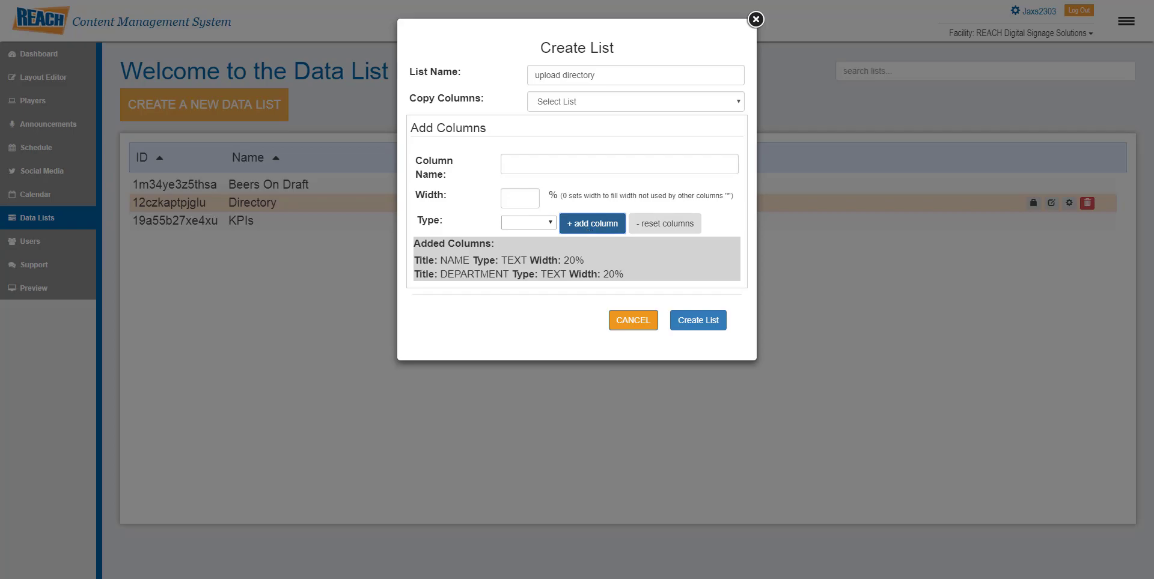
# Check the staff listing for the next header and add an E-MAIL column with 20% width and the Text type.
pyautogui.hotkey('ctrl', 'Tab')
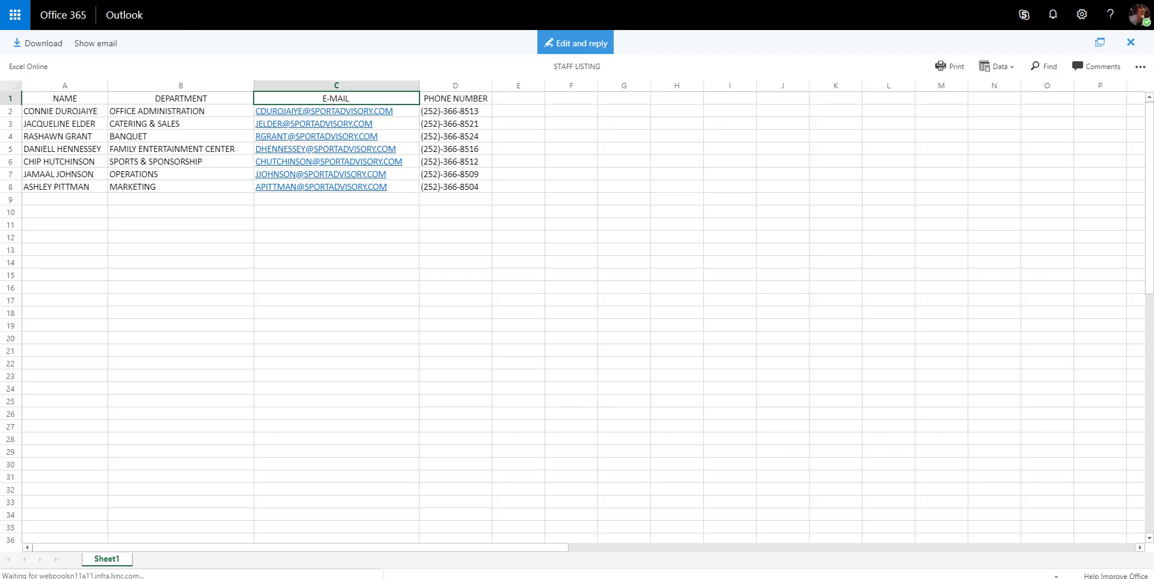
pyautogui.hotkey('alt', 'Tab')
pyautogui.click(517, 165)
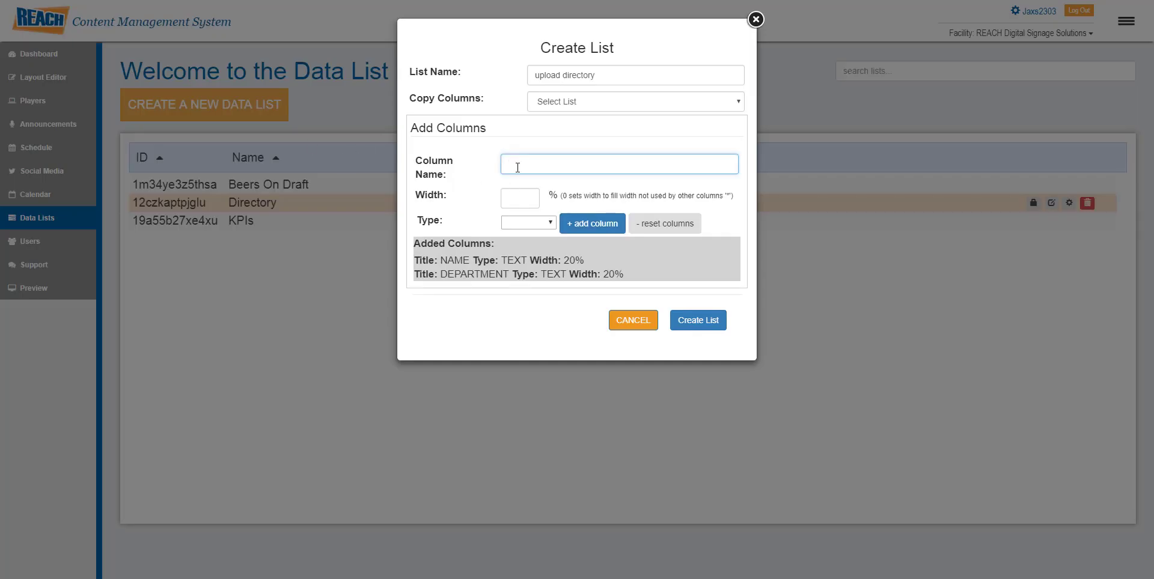
pyautogui.write('E-MAIL')
pyautogui.click(516, 201)
pyautogui.write('20')
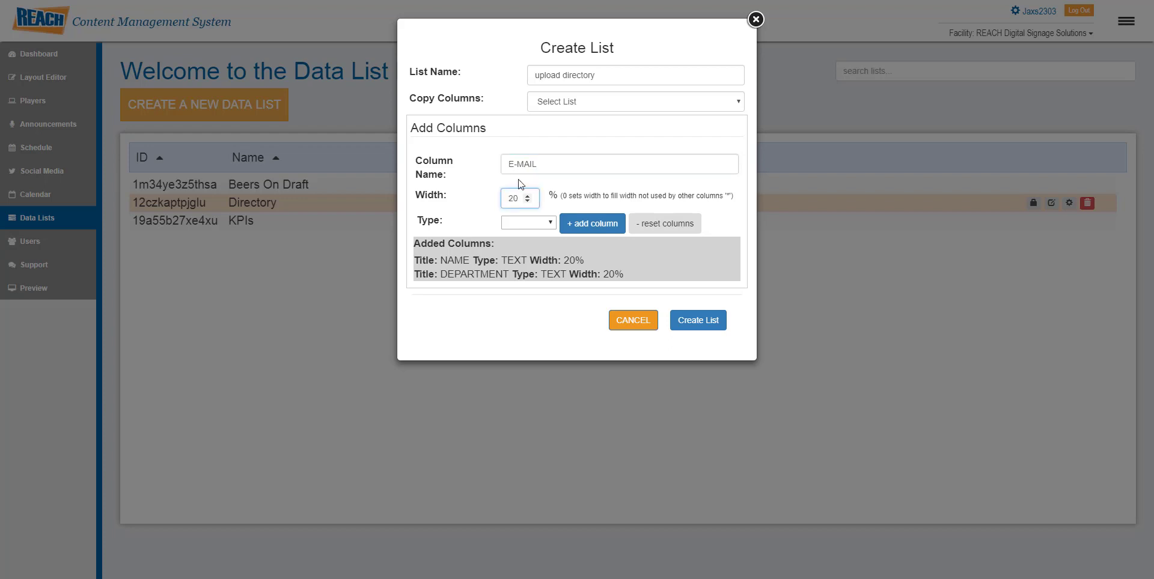
pyautogui.click(529, 225)
pyautogui.click(524, 337)
pyautogui.click(584, 227)
# Add a PHONE NUMBER column with 10% width and the Text type, and create the list.
pyautogui.click(570, 164)
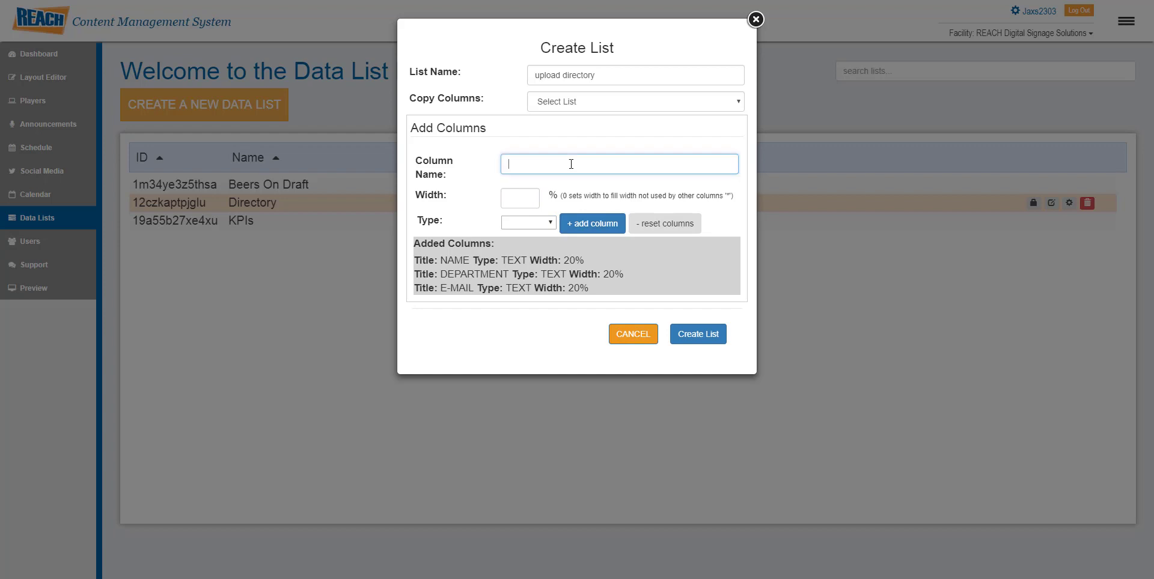
pyautogui.write('PHONE NUMBER')
pyautogui.click(518, 199)
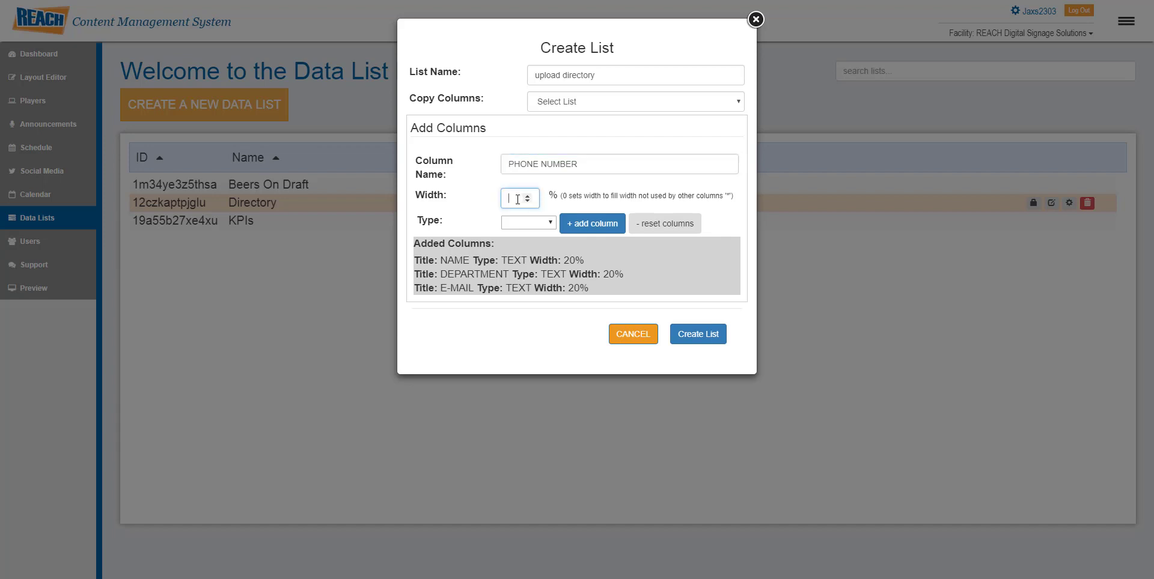
pyautogui.write('10')
pyautogui.click(520, 224)
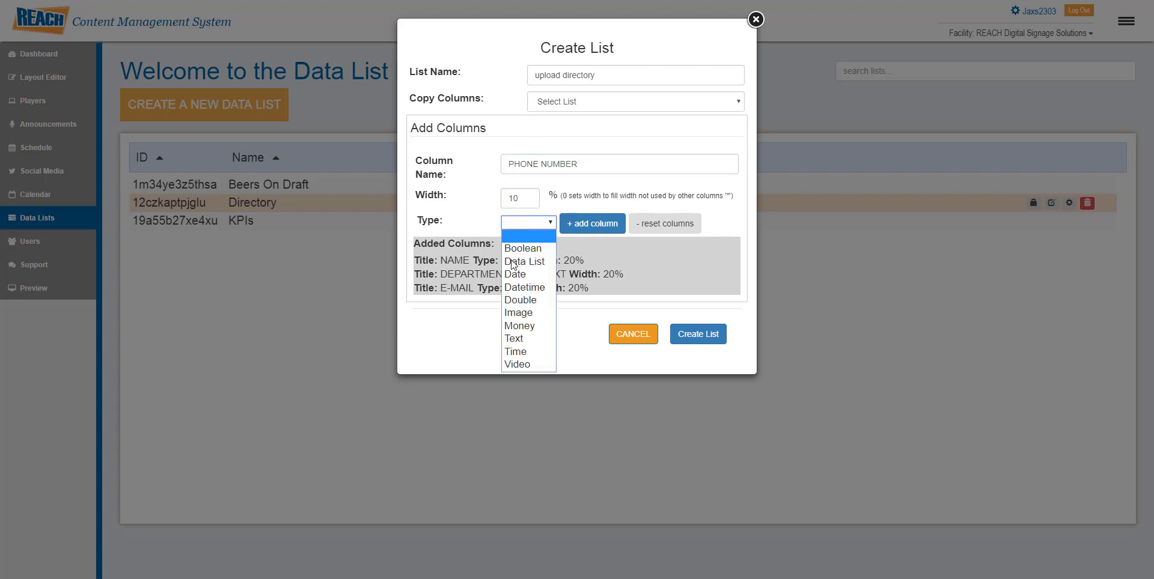
pyautogui.click(520, 348)
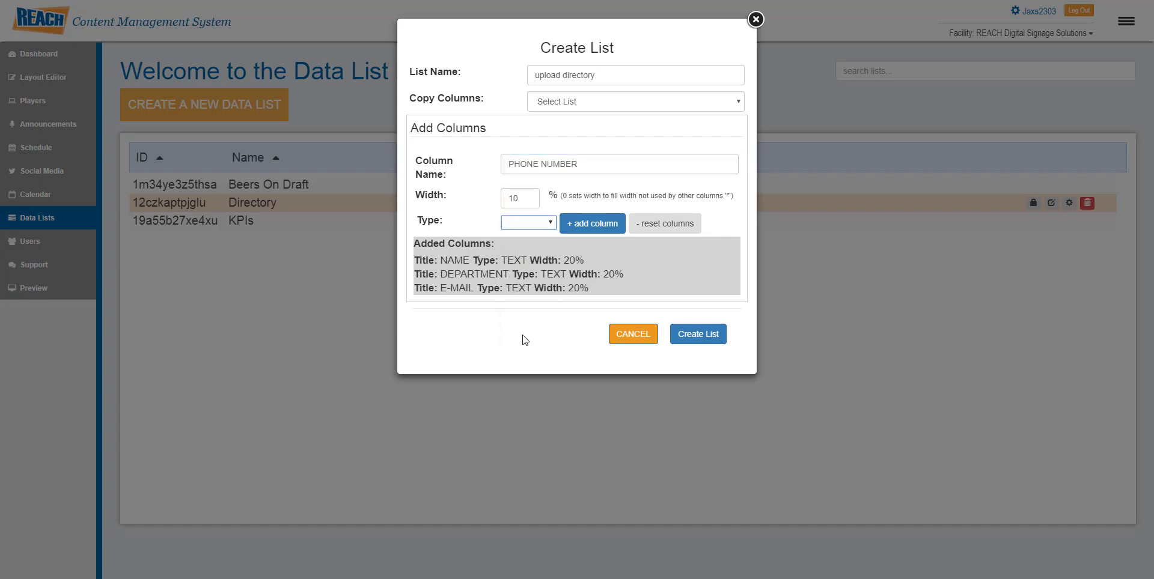
pyautogui.click(610, 227)
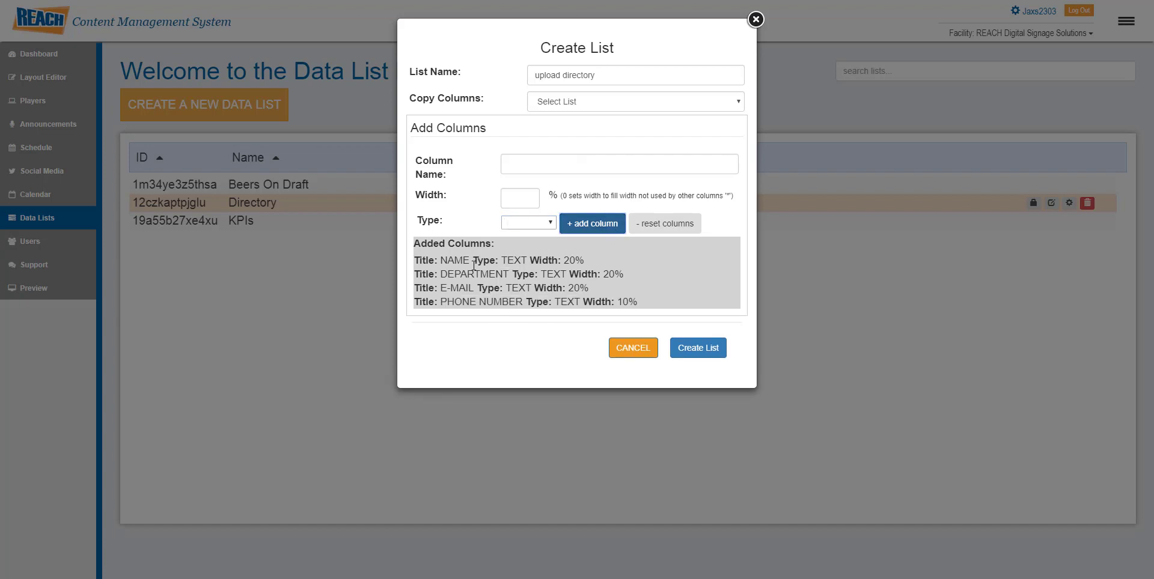
pyautogui.click(709, 347)
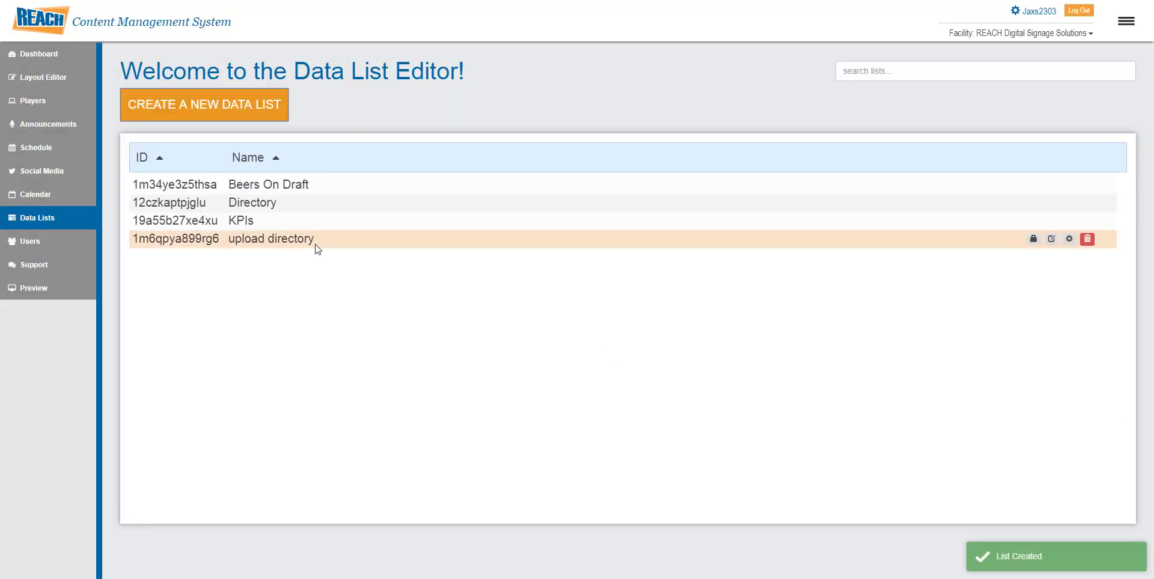
# Open the upload directory list and examine its columns and the E-MAIL column's Is Identity option, comparing them with the staff listing.
pyautogui.click(353, 243)
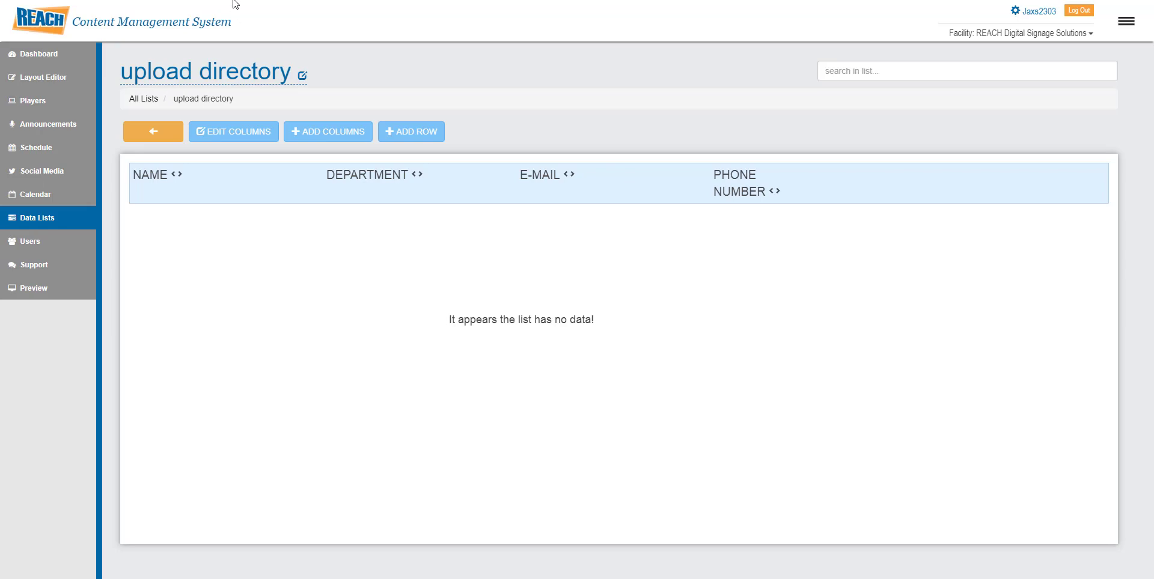
pyautogui.hotkey('alt', 'Tab')
pyautogui.click(247, 139)
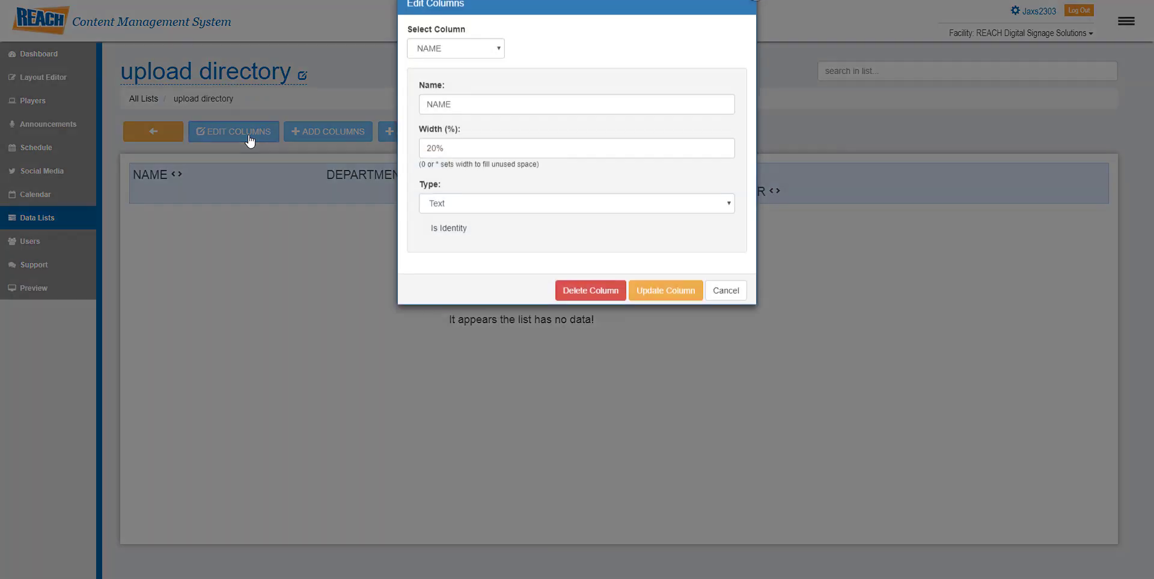
pyautogui.moveTo(460, 261); pyautogui.dragTo(423, 278)
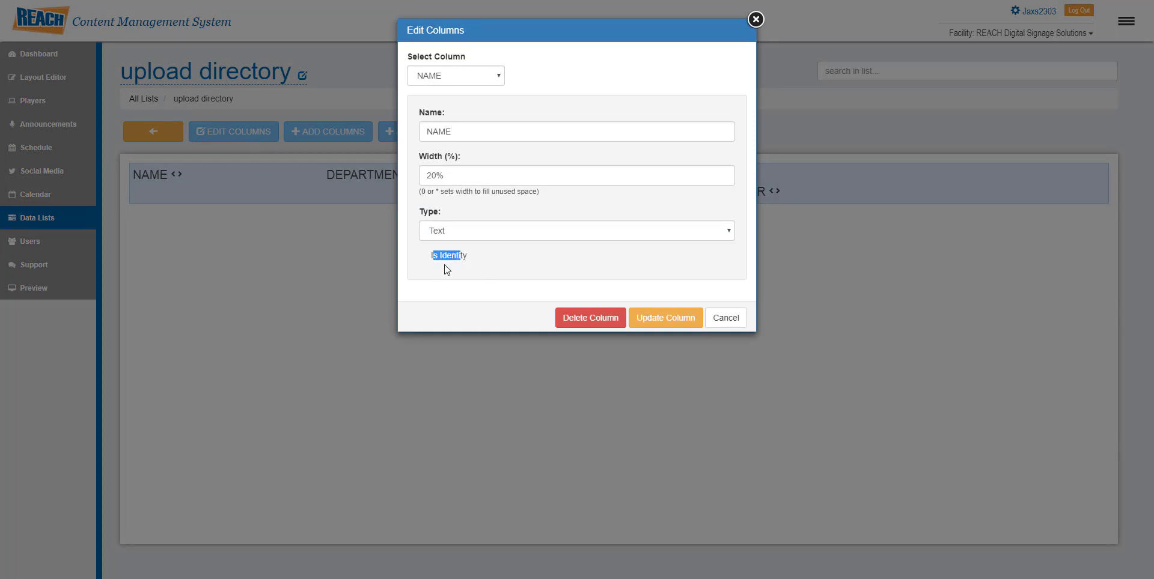
pyautogui.click(446, 78)
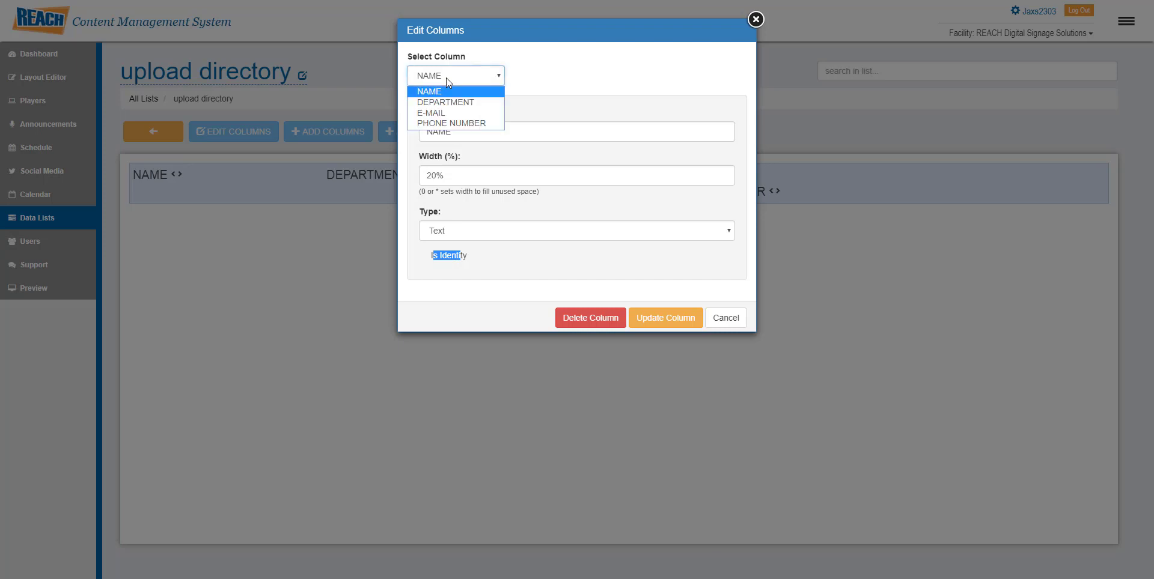
pyautogui.click(435, 114)
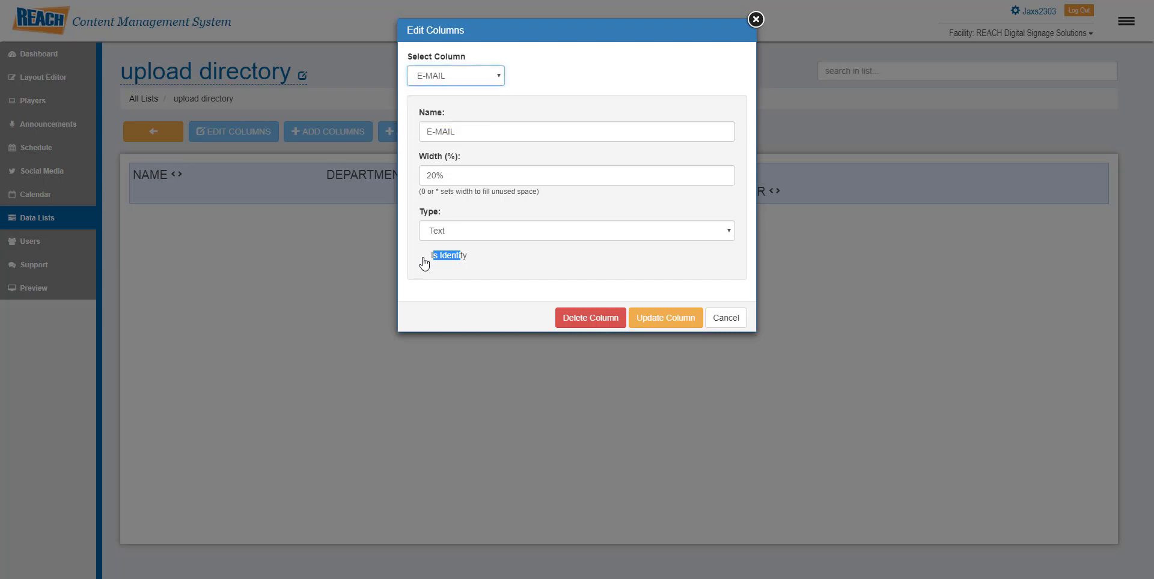
pyautogui.click(423, 262)
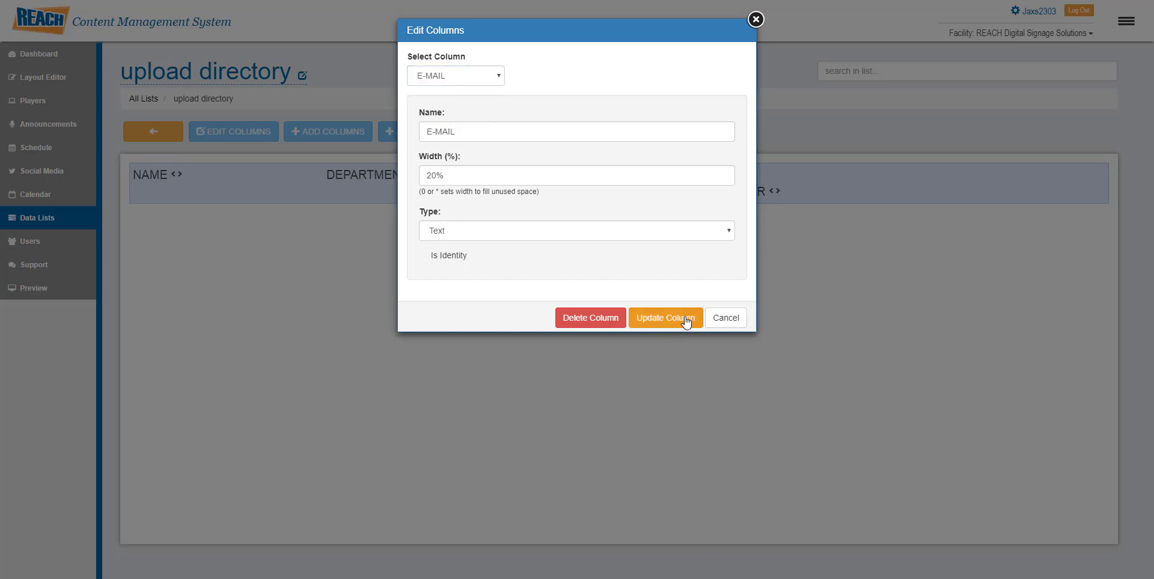
pyautogui.click(754, 21)
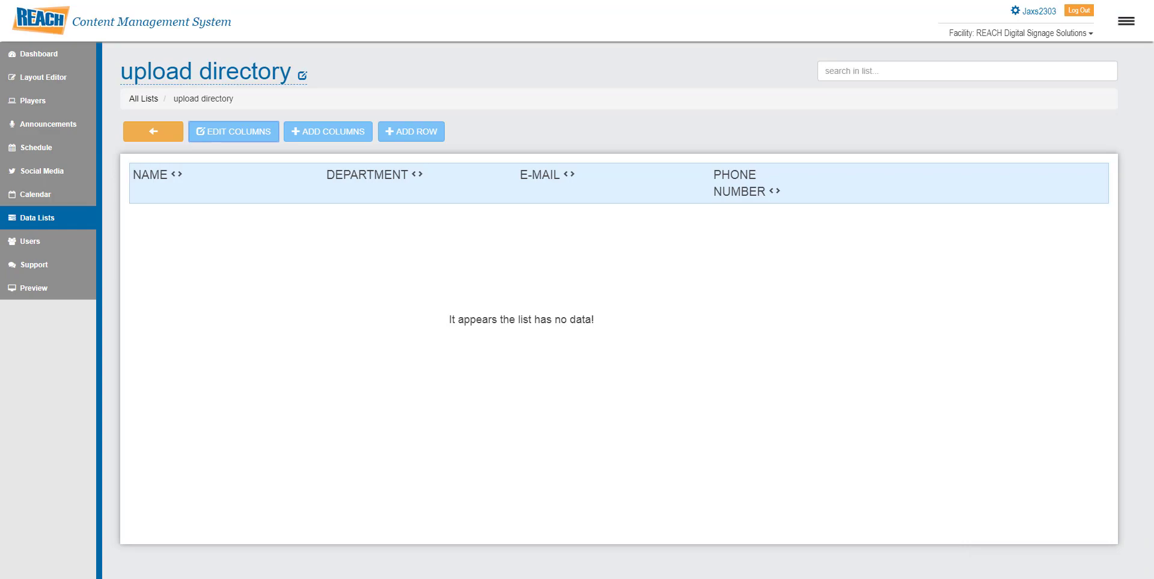
pyautogui.hotkey('ctrl', 'Tab')
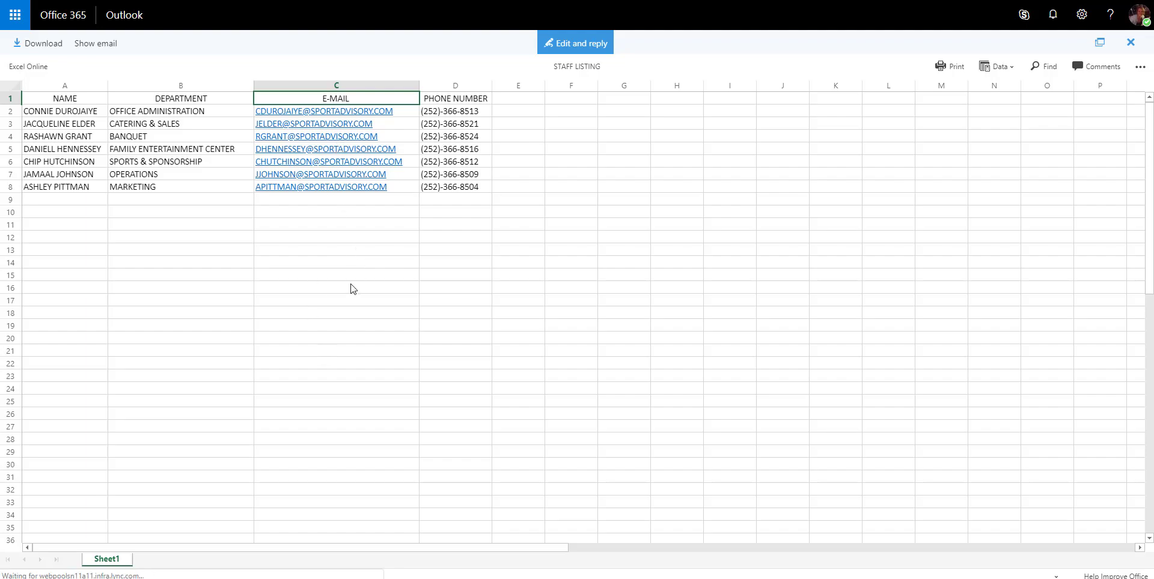
pyautogui.click(144, 1)
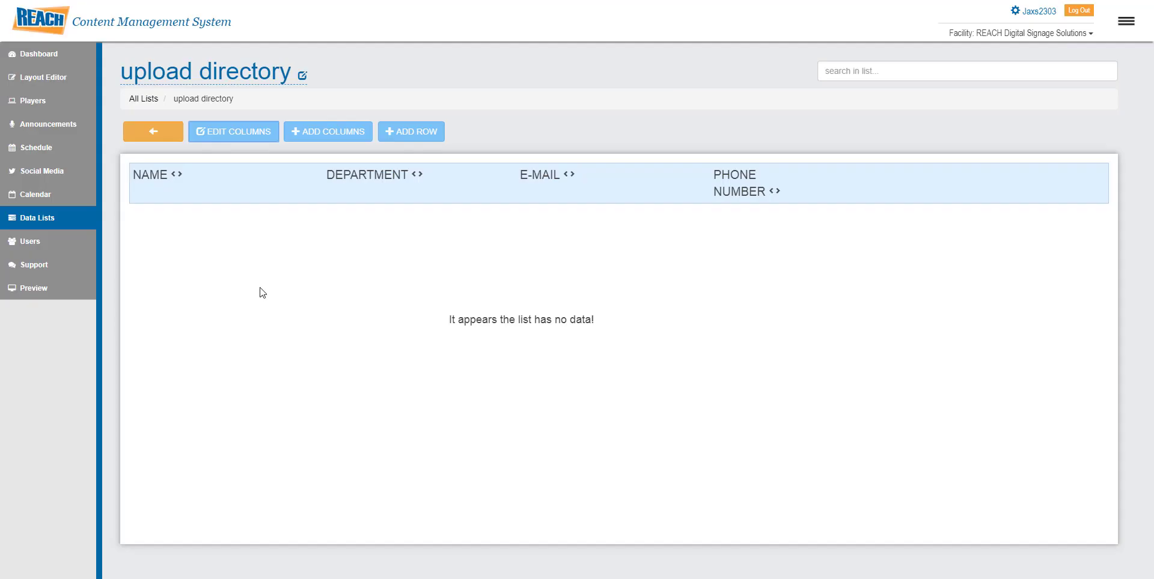
# Return to the data list overview, start a new integration for the upload directory list and name it DIRECTORY.
pyautogui.click(147, 137)
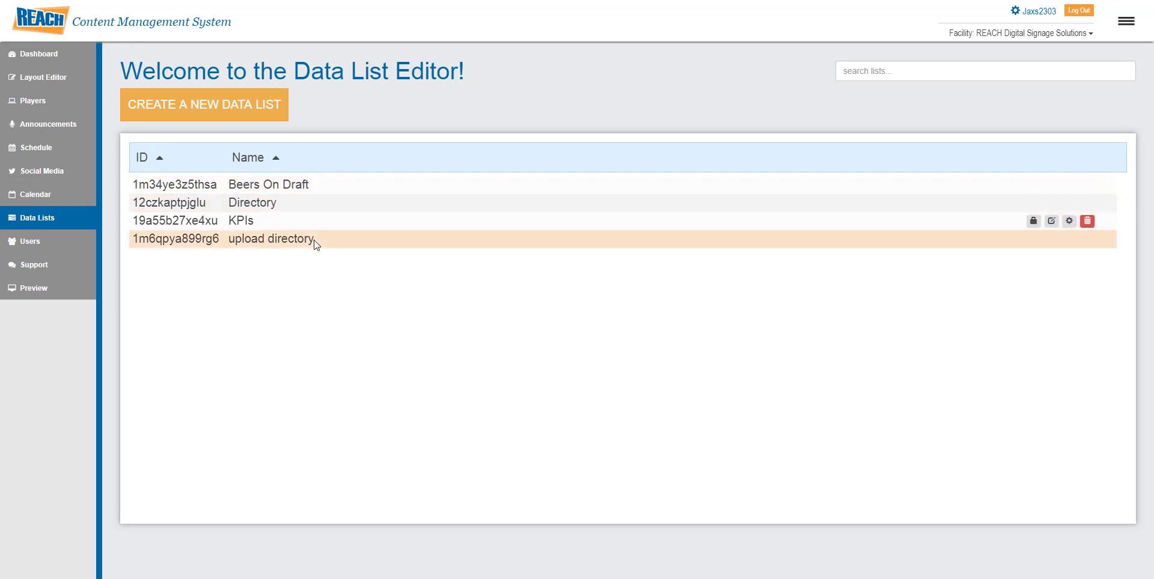
pyautogui.moveTo(314, 240)
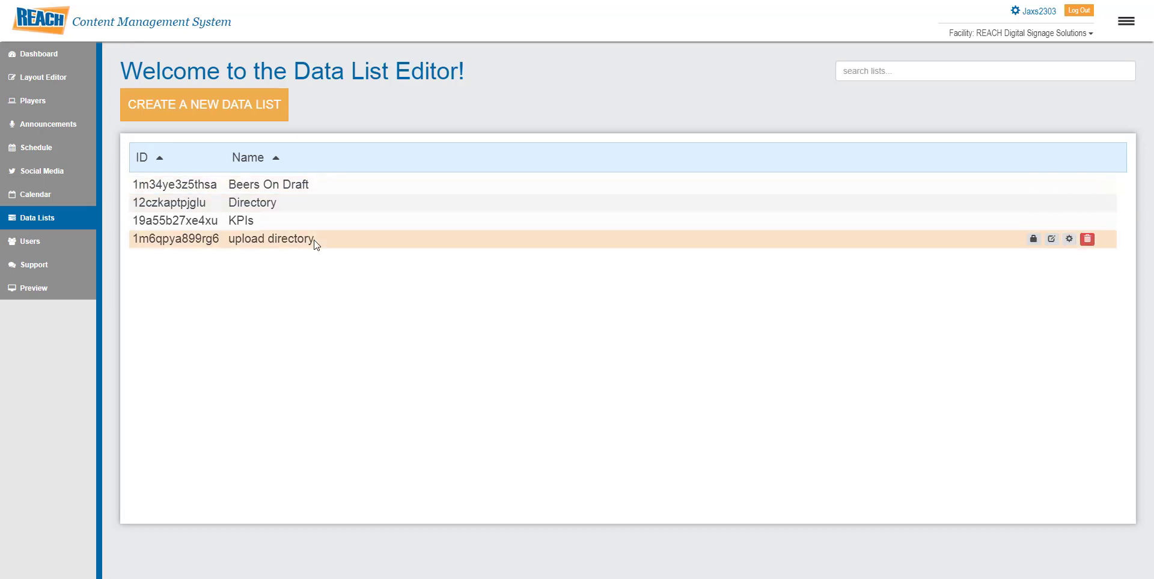
pyautogui.click(1069, 242)
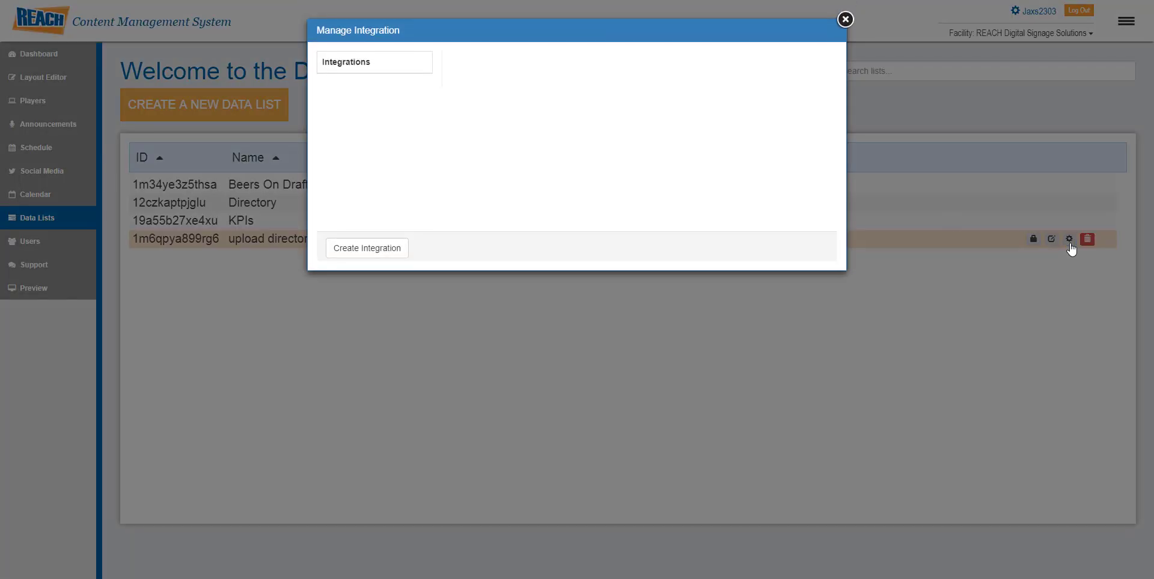
pyautogui.click(387, 257)
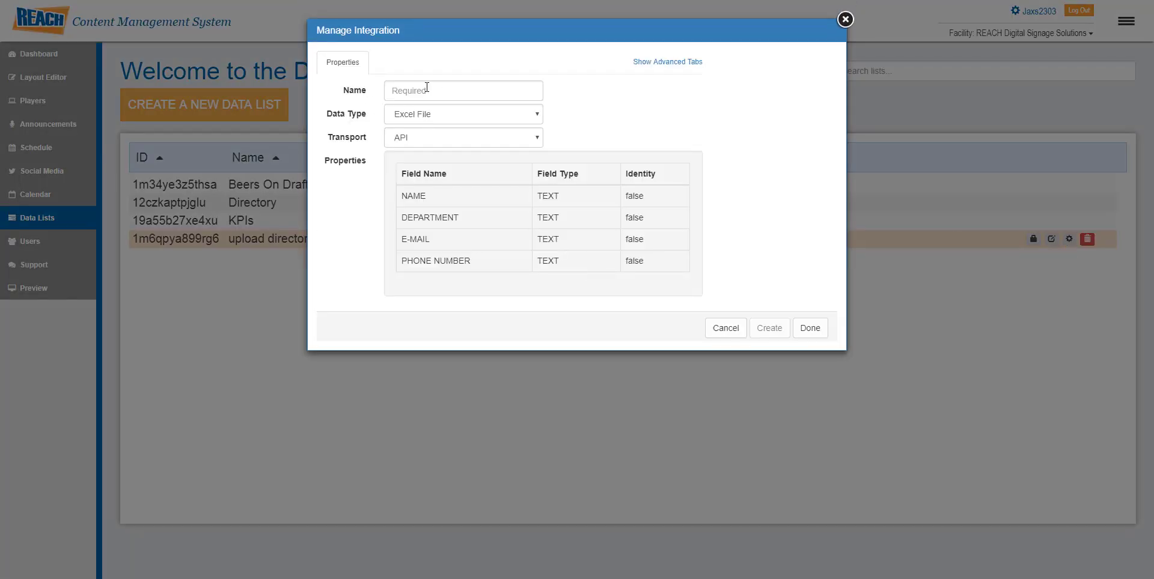
pyautogui.click(454, 91)
pyautogui.write('DIRECTORY')
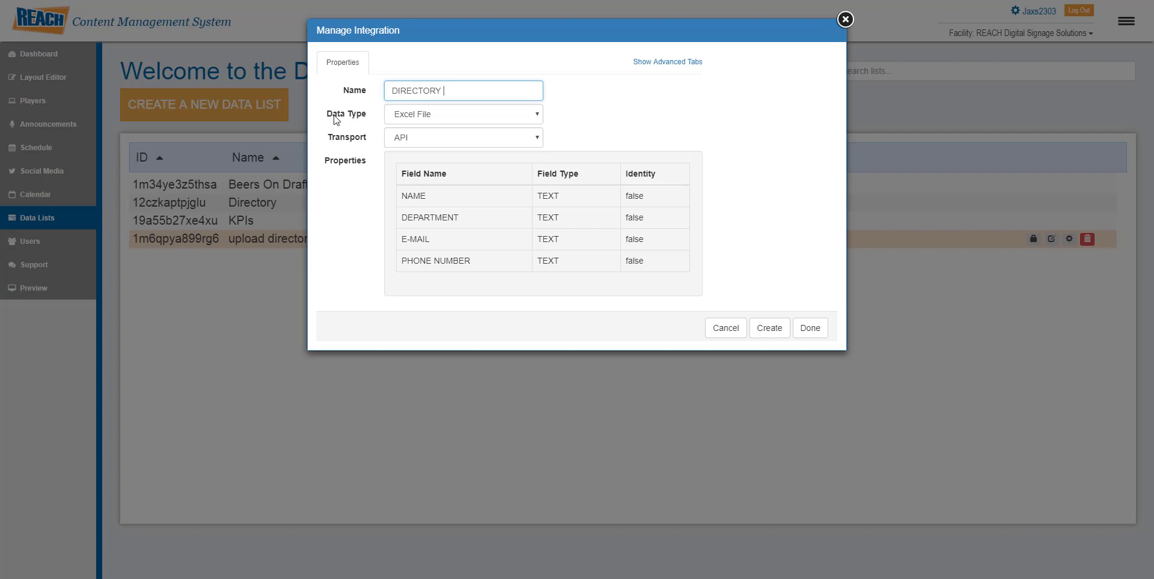
# Set the integration's data type to Excel File and its transport to Upload, and create the integration.
pyautogui.click(424, 114)
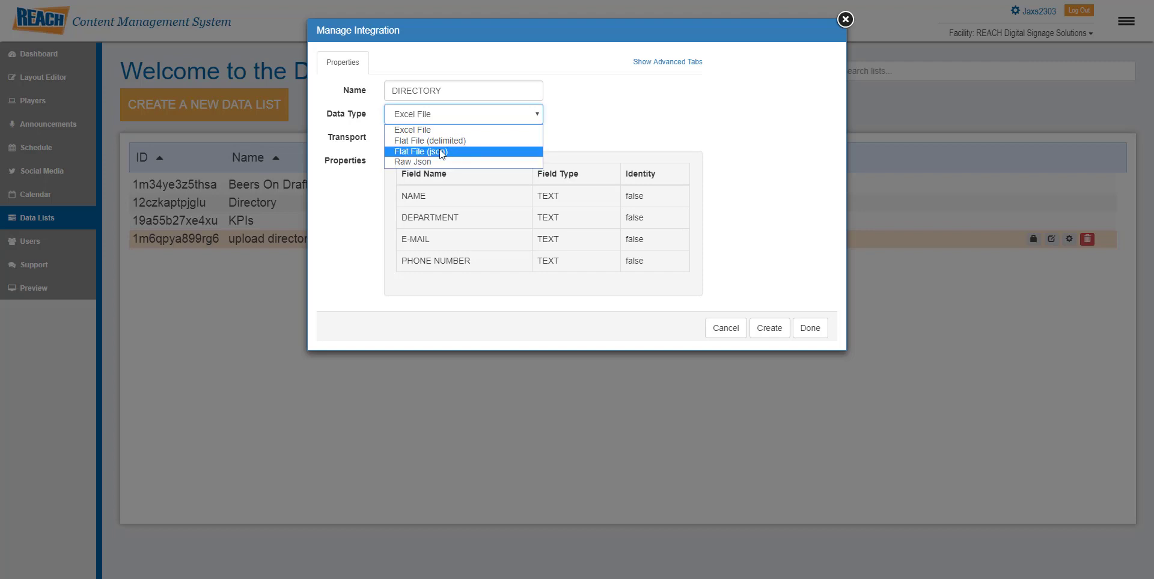
pyautogui.click(431, 130)
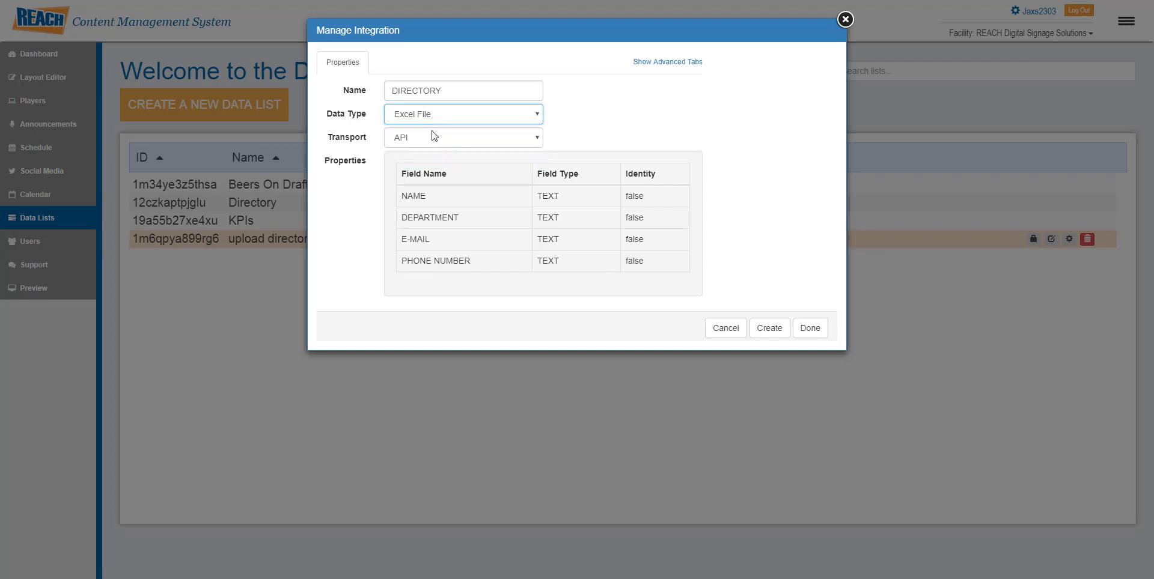
pyautogui.click(432, 141)
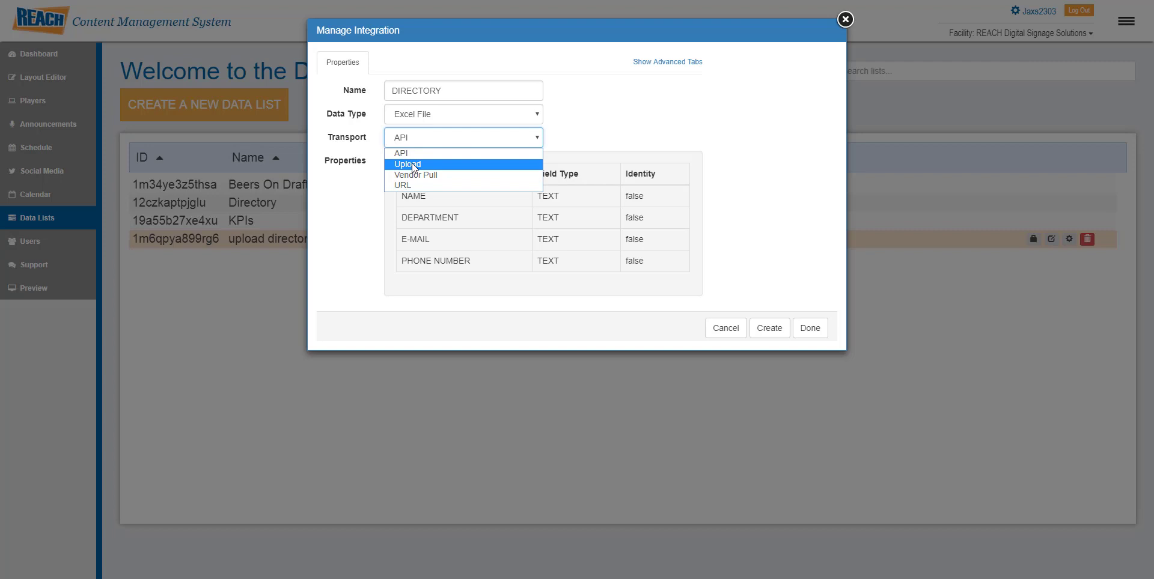
pyautogui.click(411, 164)
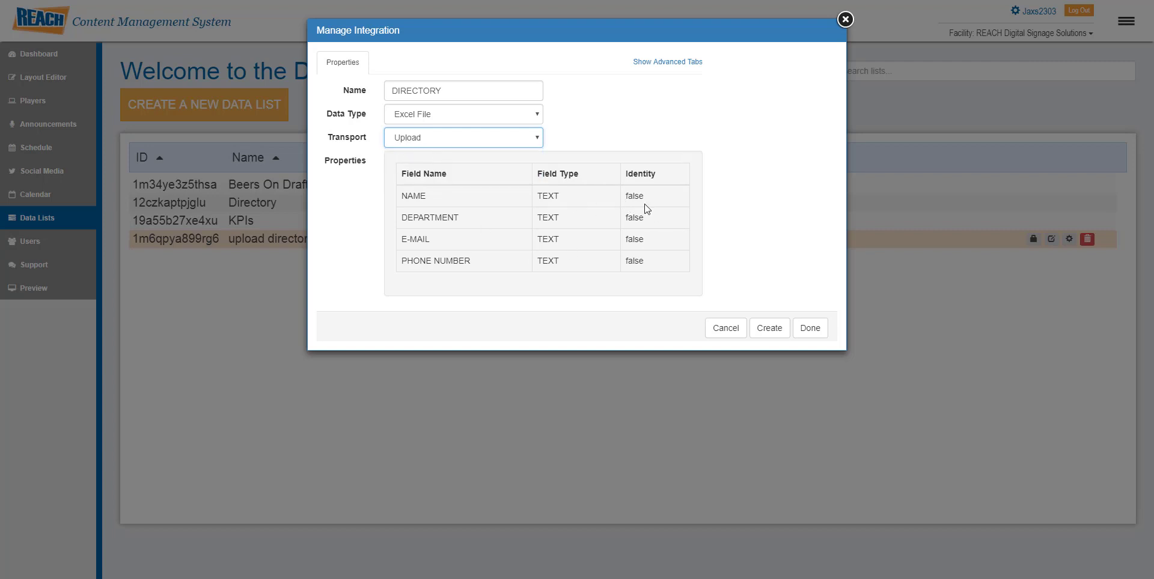
pyautogui.moveTo(644, 196); pyautogui.dragTo(633, 196)
pyautogui.moveTo(655, 246); pyautogui.dragTo(616, 245)
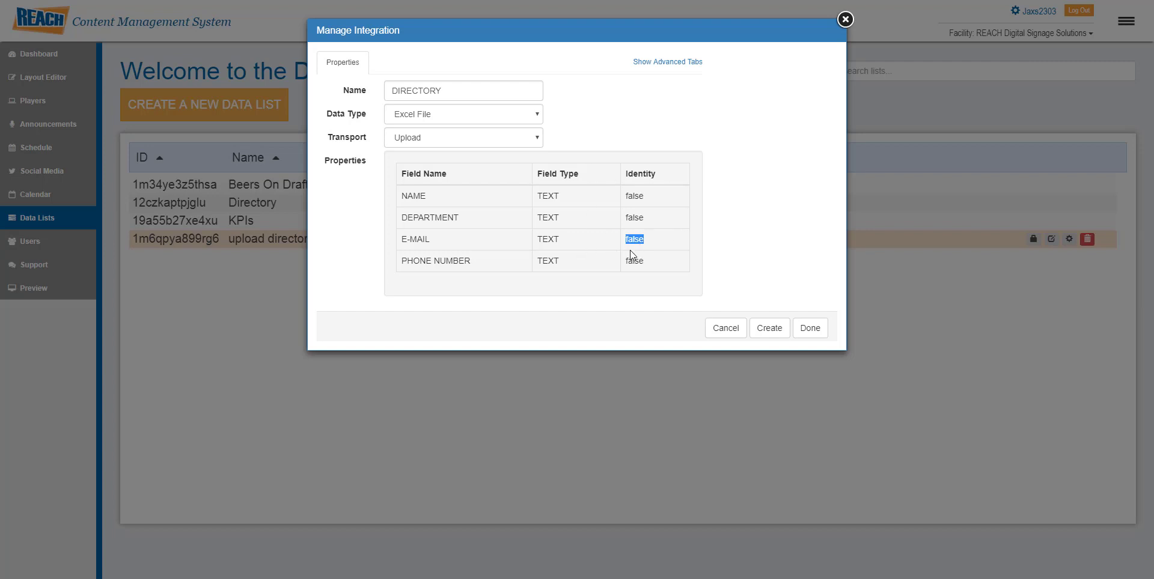
pyautogui.click(764, 335)
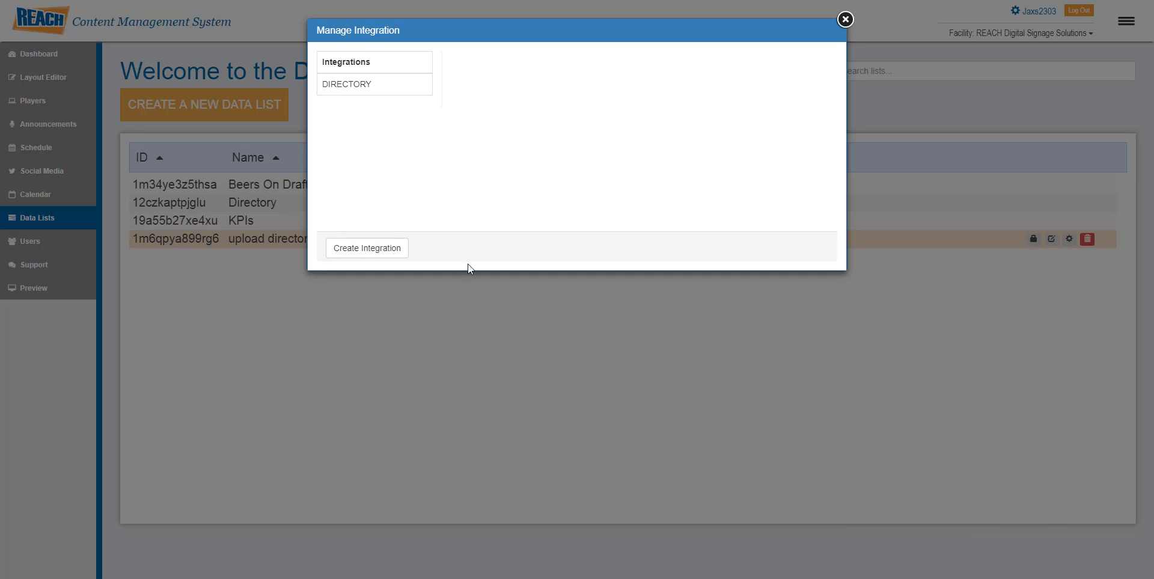
# Open the DIRECTORY integration and look at how its Excel file is chosen for upload, without selecting one.
pyautogui.click(390, 89)
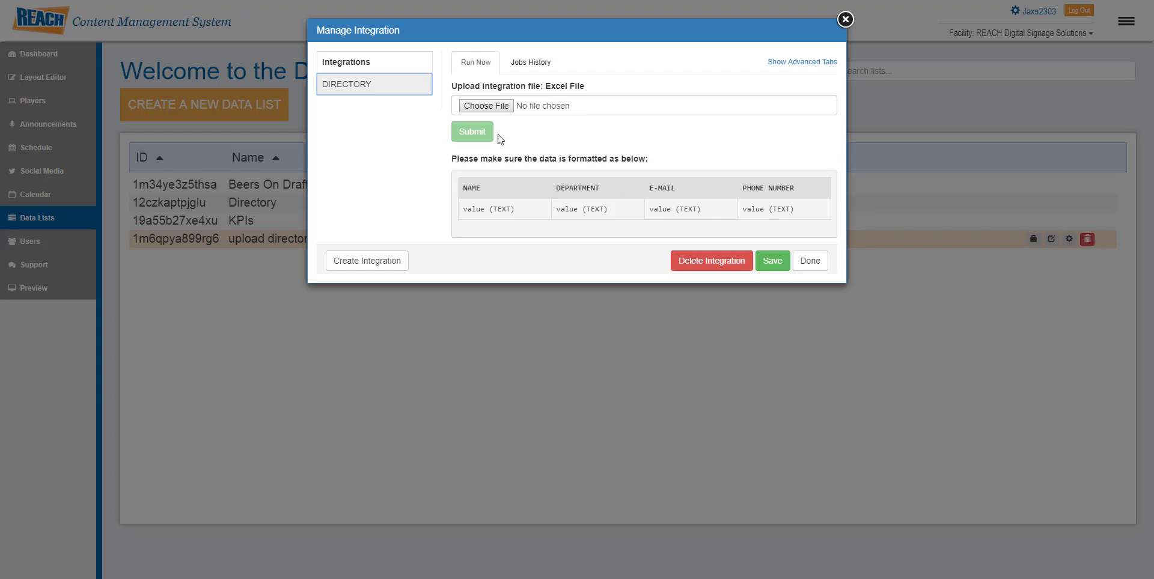
pyautogui.click(499, 107)
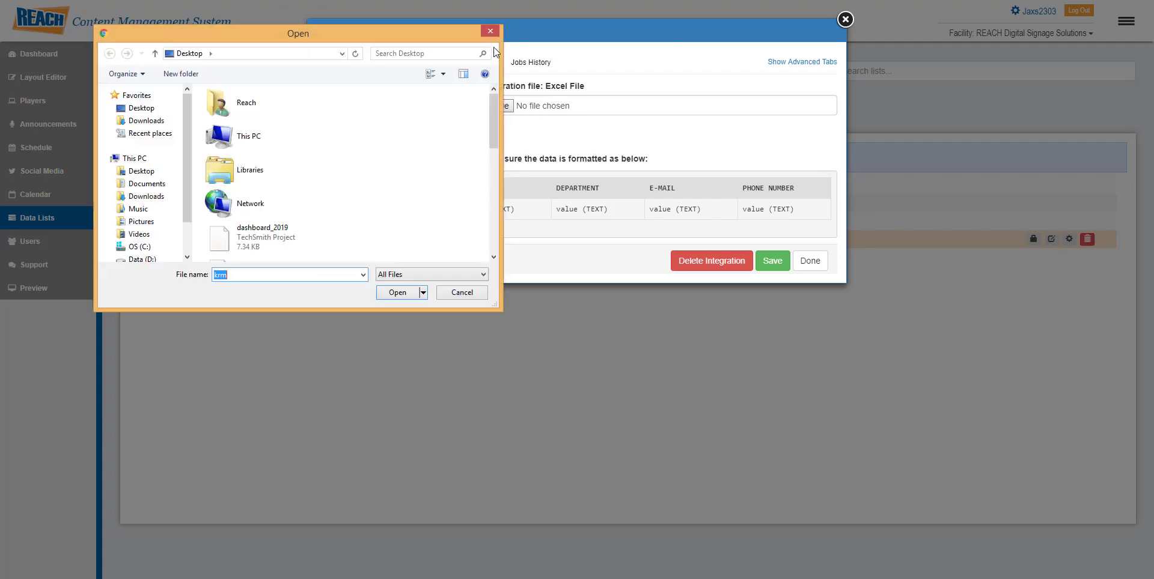
pyautogui.click(494, 32)
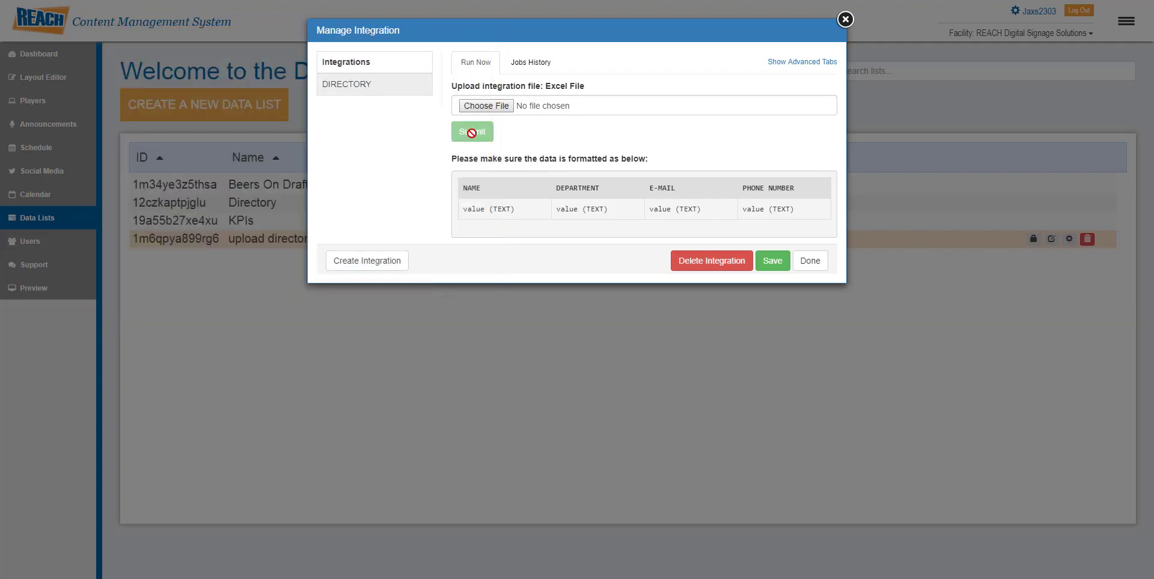
pyautogui.click(845, 19)
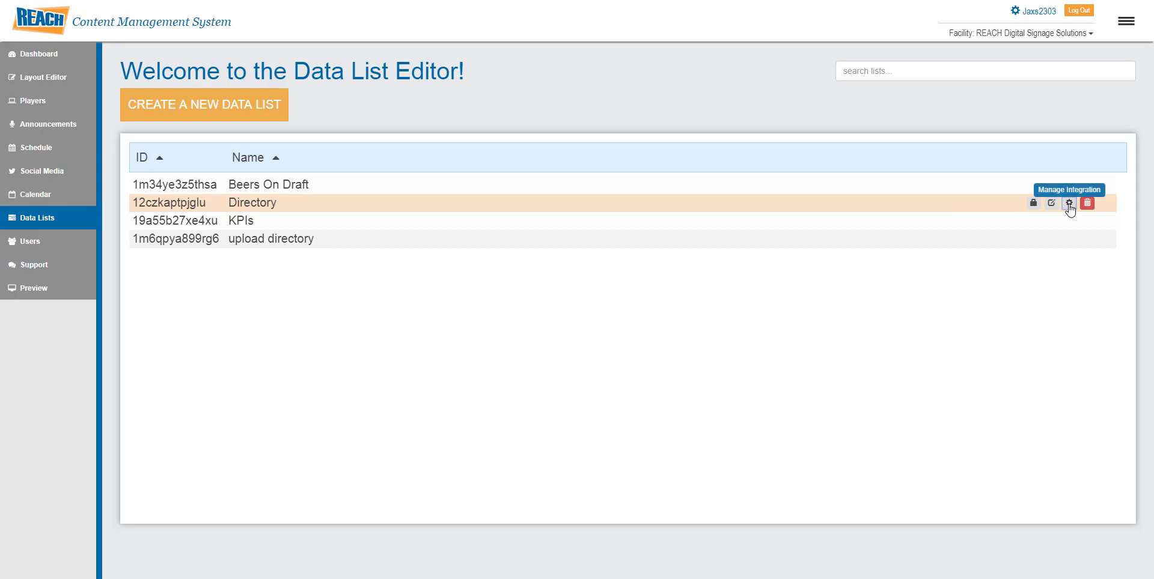
# Review the existing Directory list's integration, including the job history logs for jobs 3 and 2, and view the list's rows.
pyautogui.click(1068, 203)
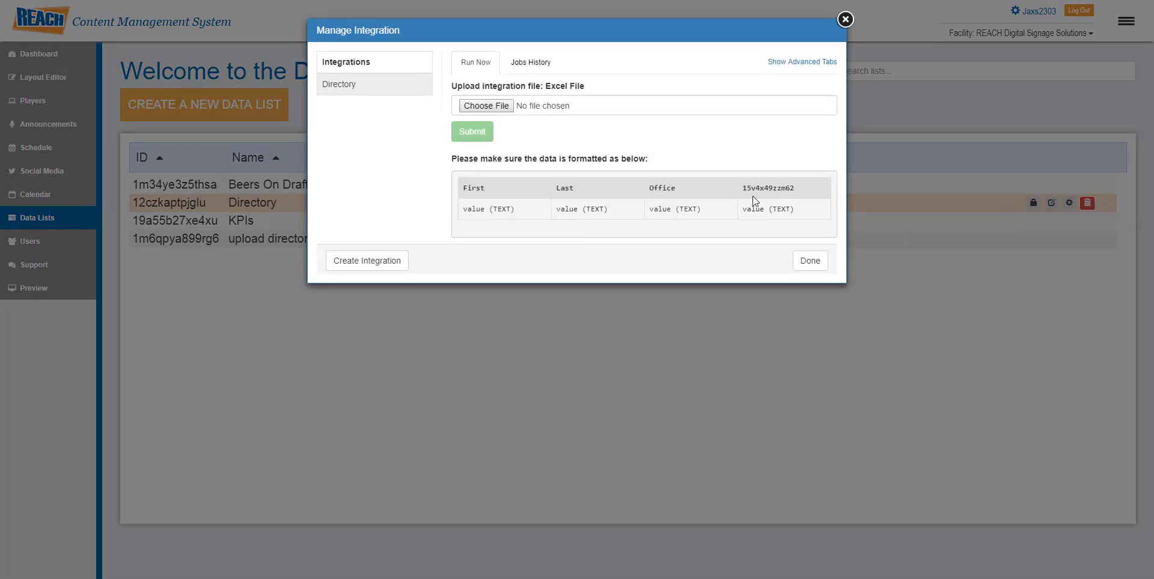
pyautogui.click(516, 70)
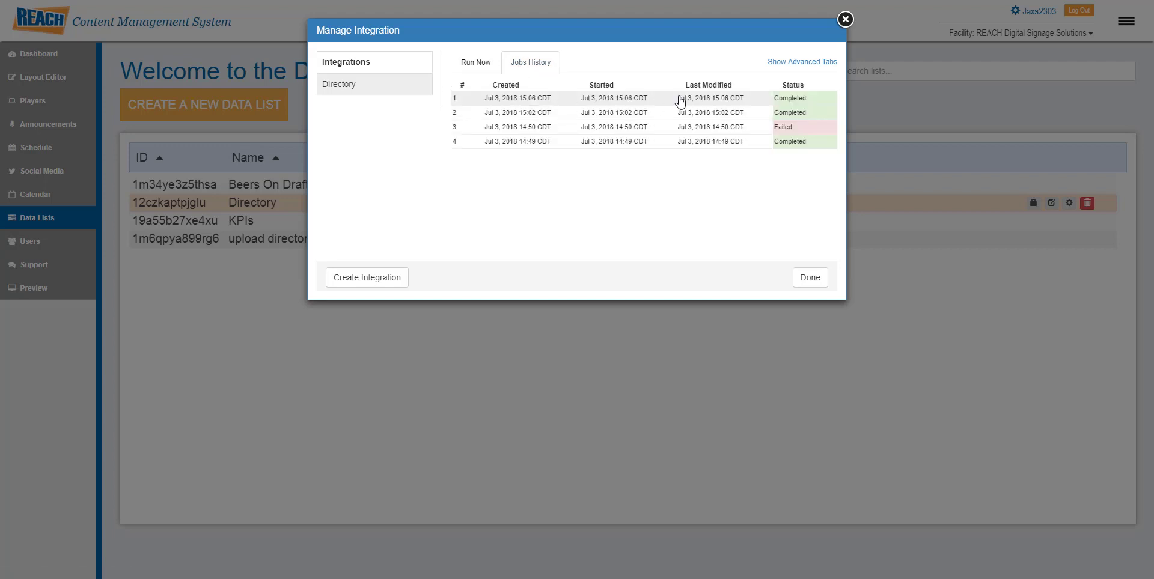
pyautogui.click(779, 129)
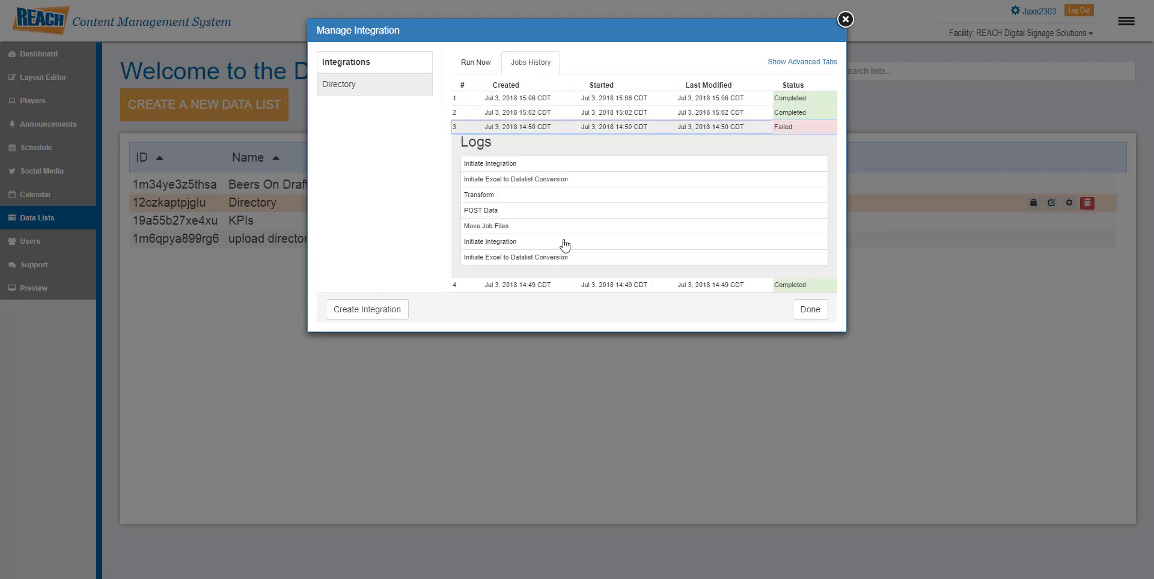
pyautogui.click(798, 114)
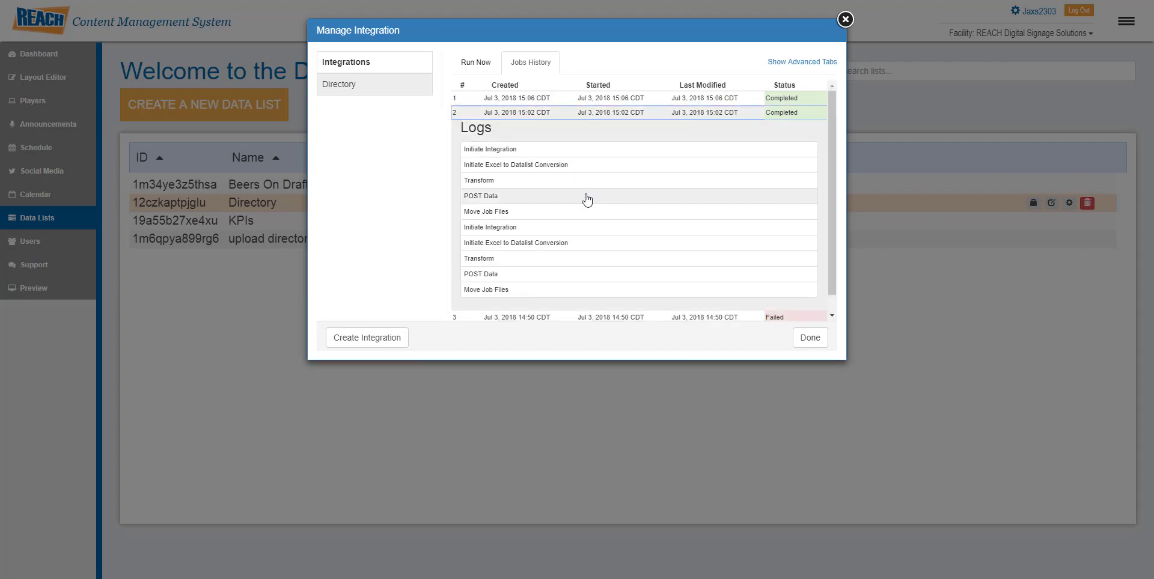
pyautogui.click(476, 66)
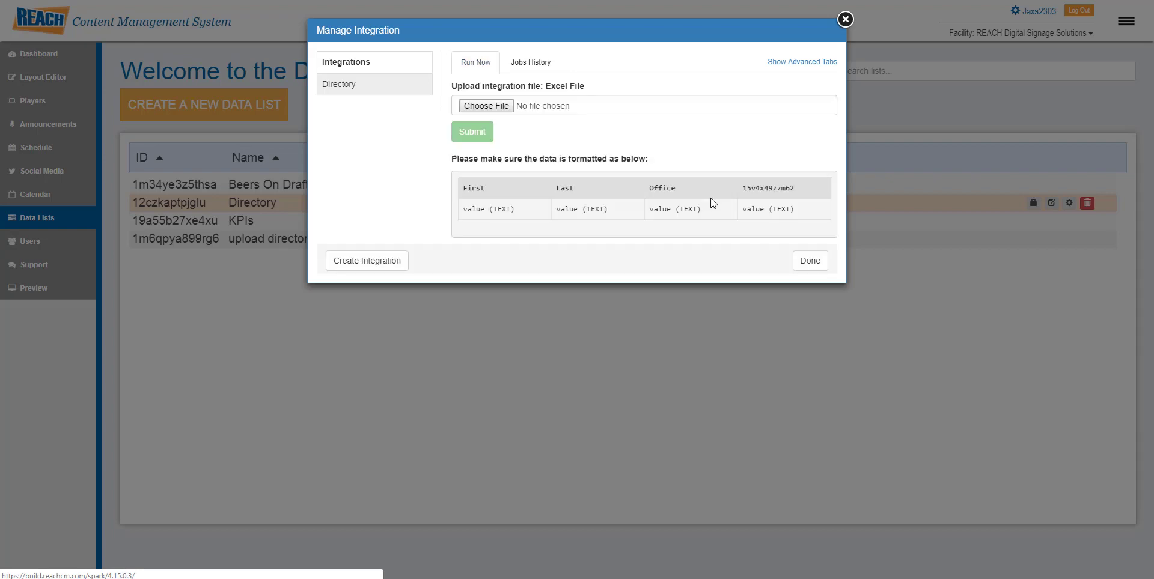
pyautogui.click(844, 21)
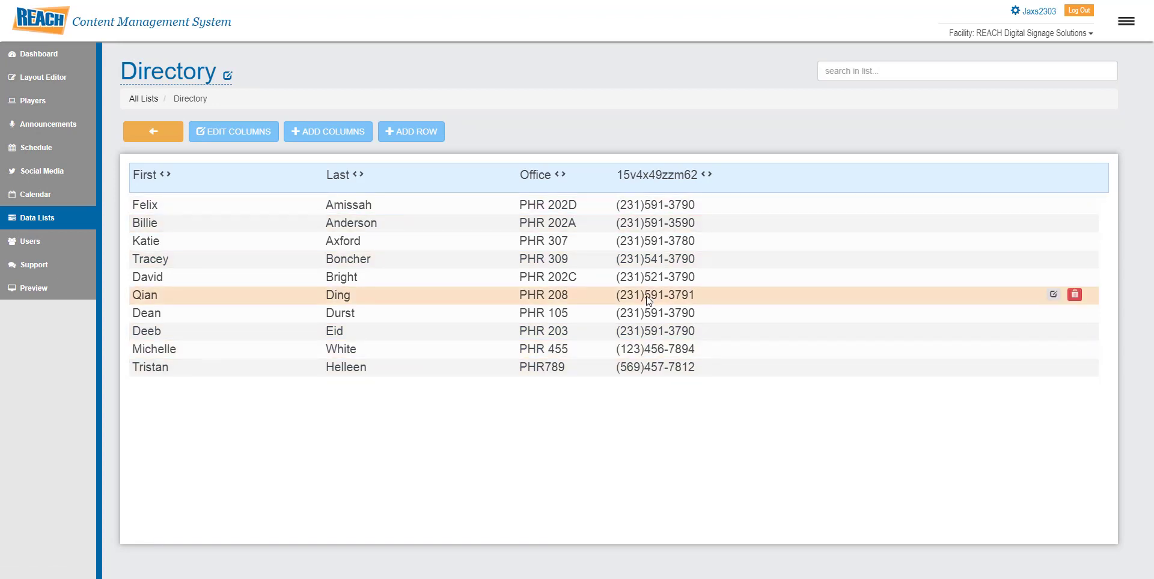
pyautogui.click(155, 134)
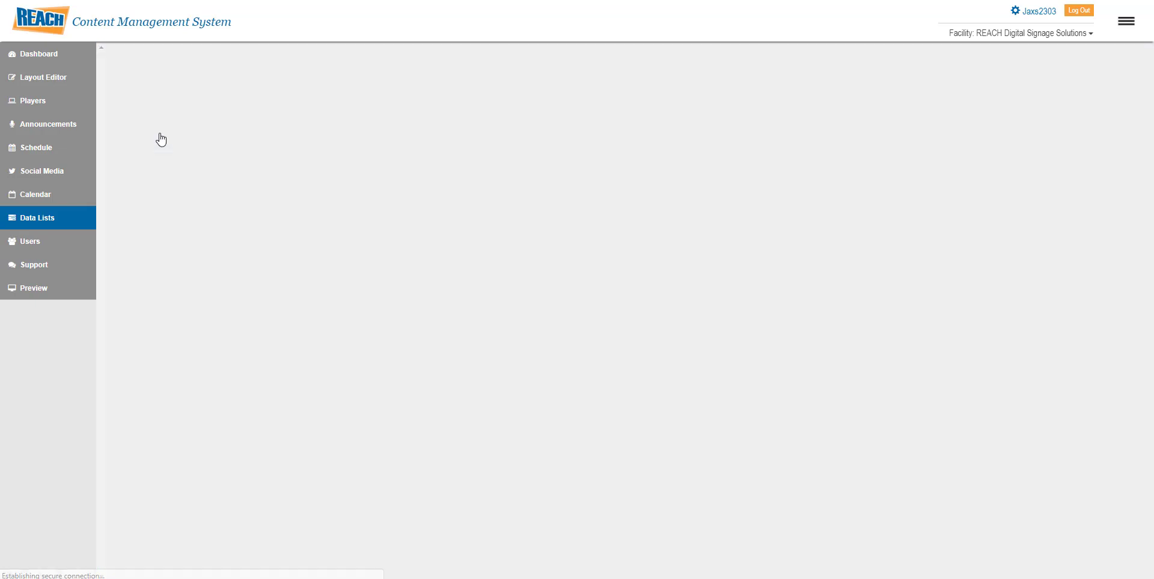